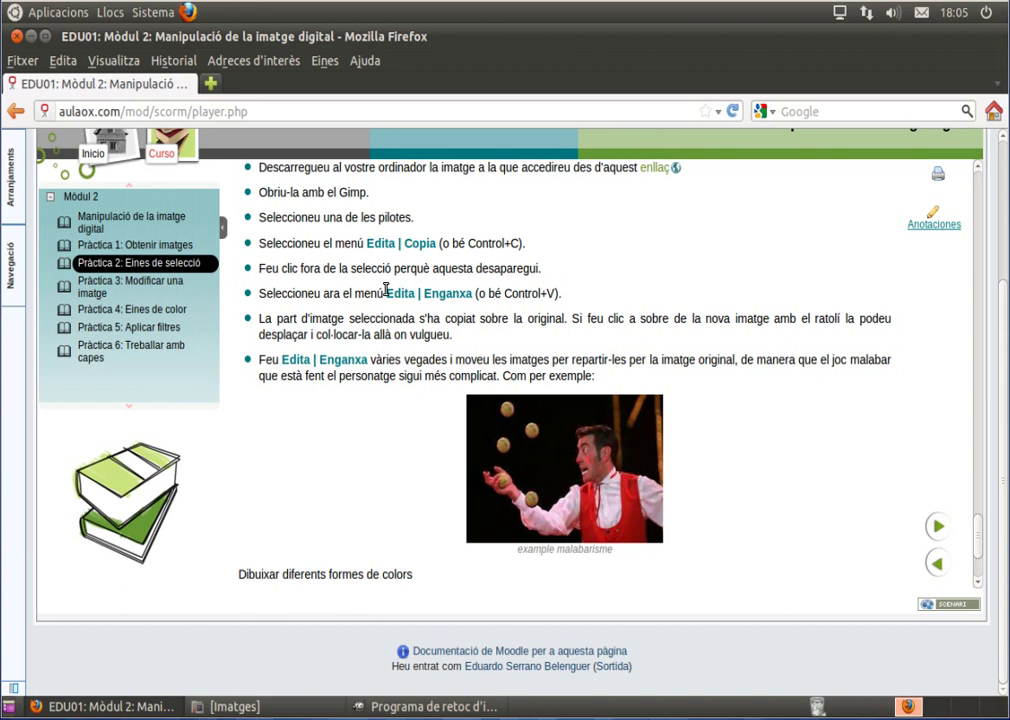
# Save the full-size juggler photo to Imatges as 21037__52_a_3.jpg, overwriting the old copy
pyautogui.click(650, 170)
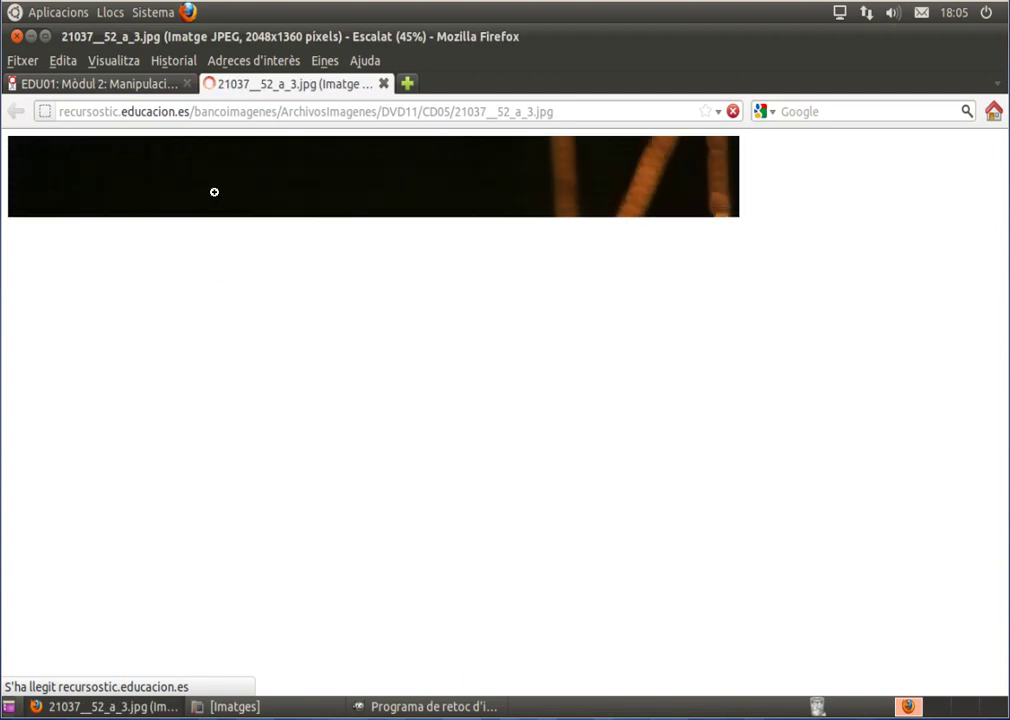
pyautogui.rightClick(215, 196)
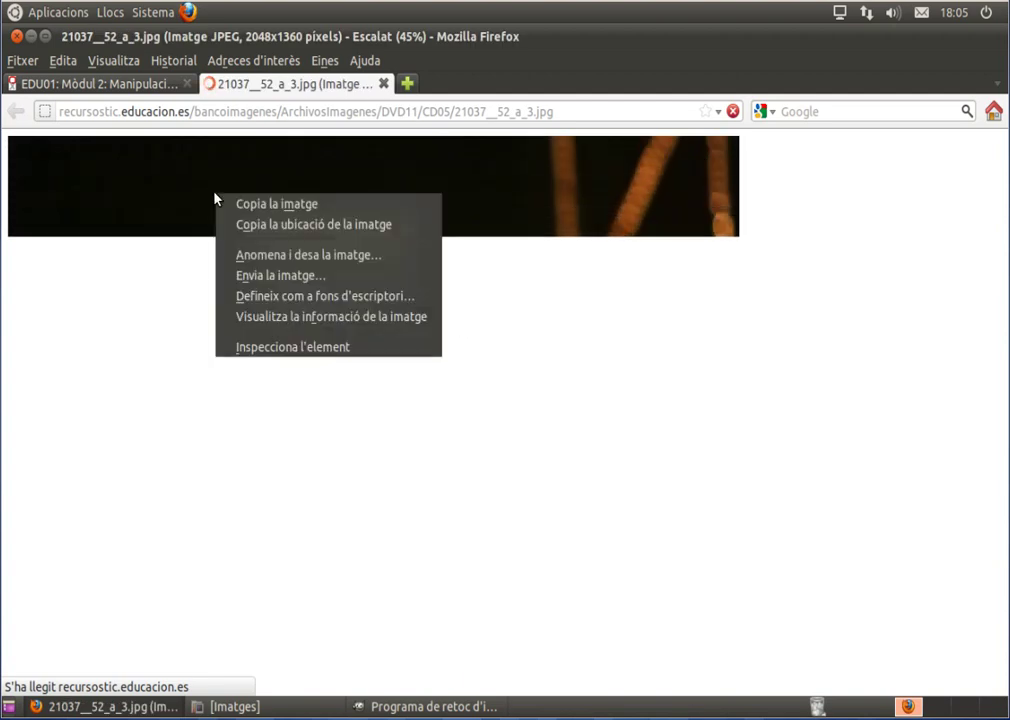
pyautogui.click(253, 257)
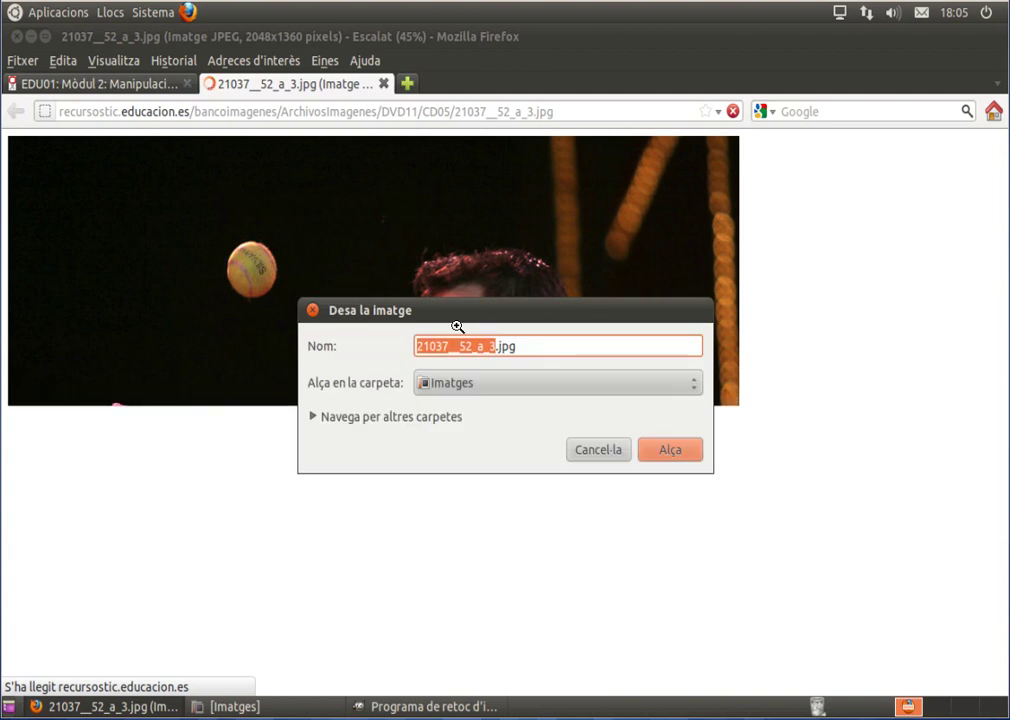
pyautogui.click(676, 456)
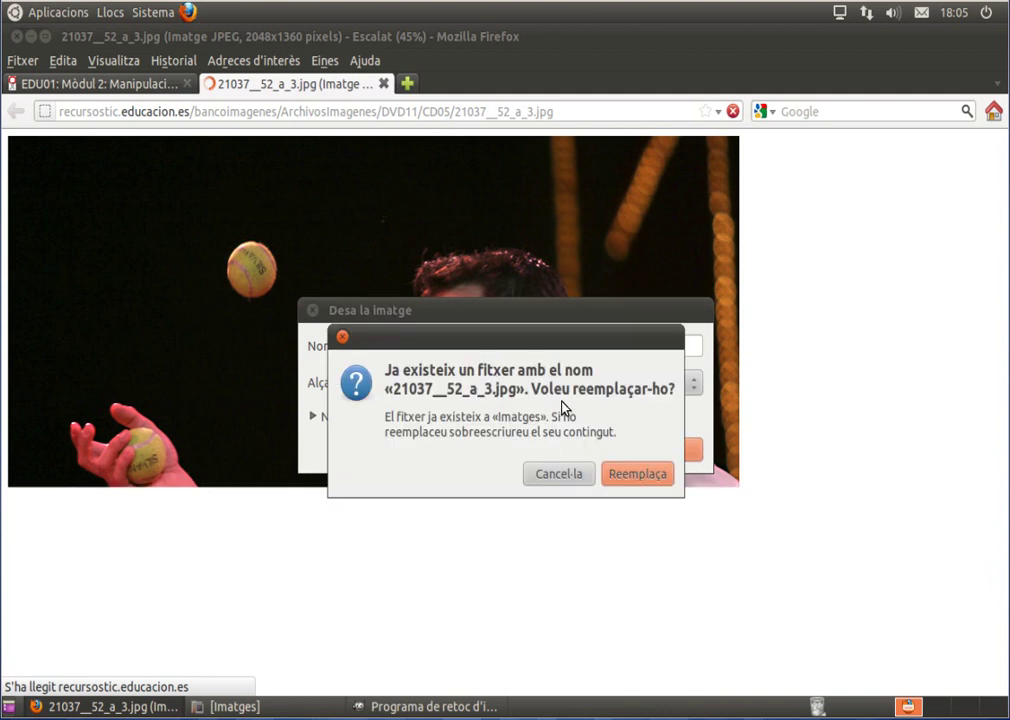
pyautogui.click(640, 475)
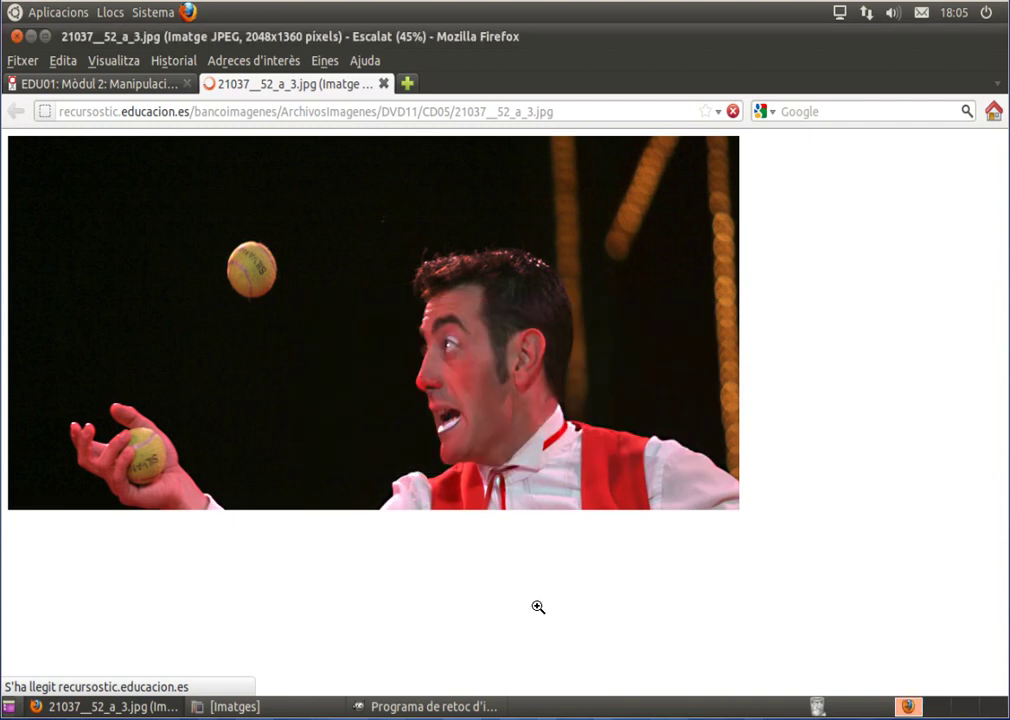
pyautogui.click(282, 708)
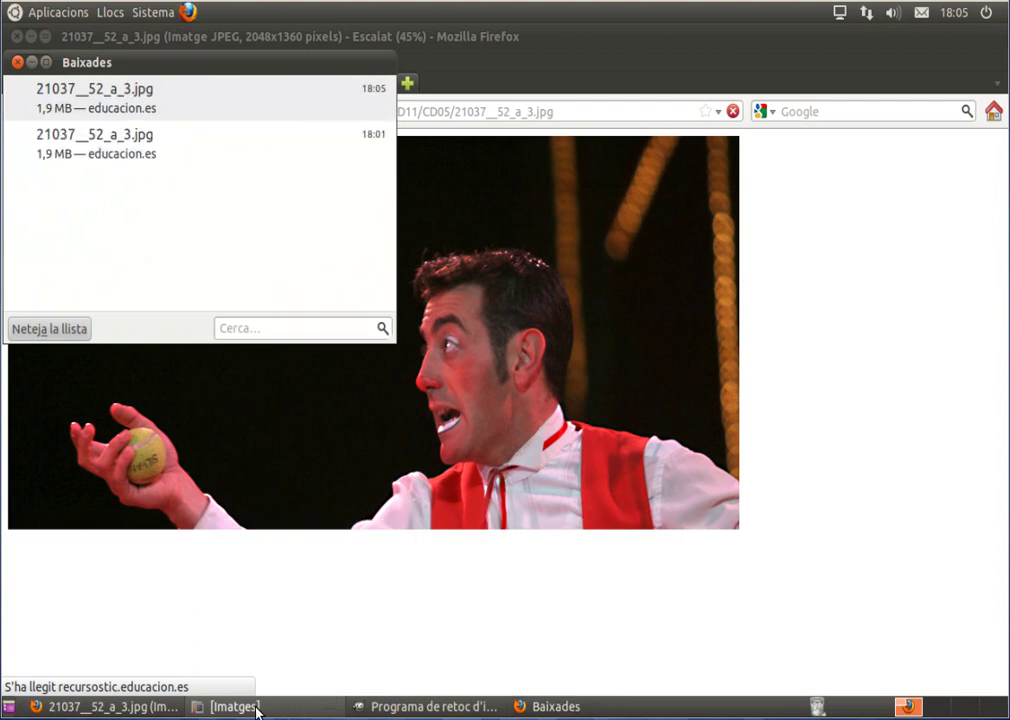
pyautogui.click(240, 707)
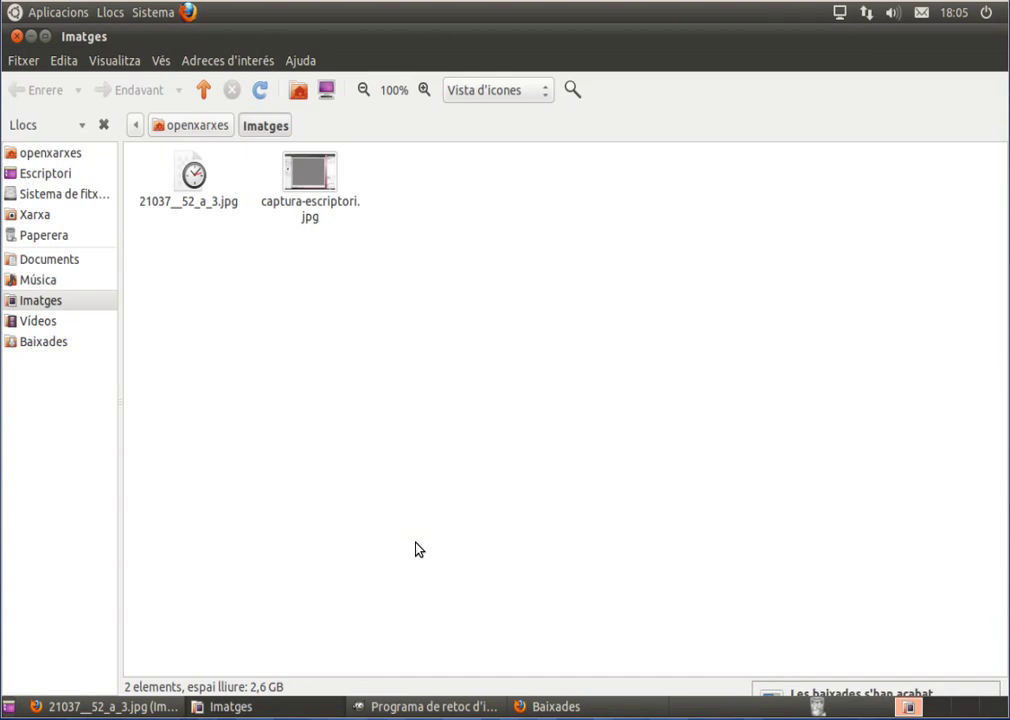
# Open 21037__52_a_3.jpg from Imatges with the GIMP image editor via Obri amb
pyautogui.rightClick(190, 171)
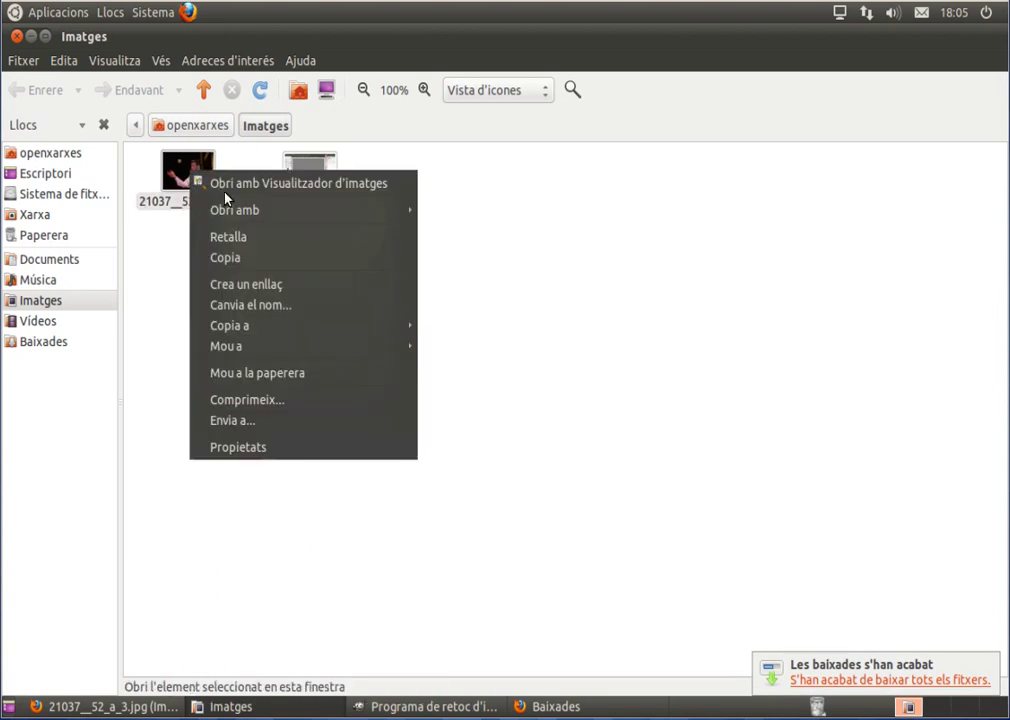
pyautogui.moveTo(235, 210)
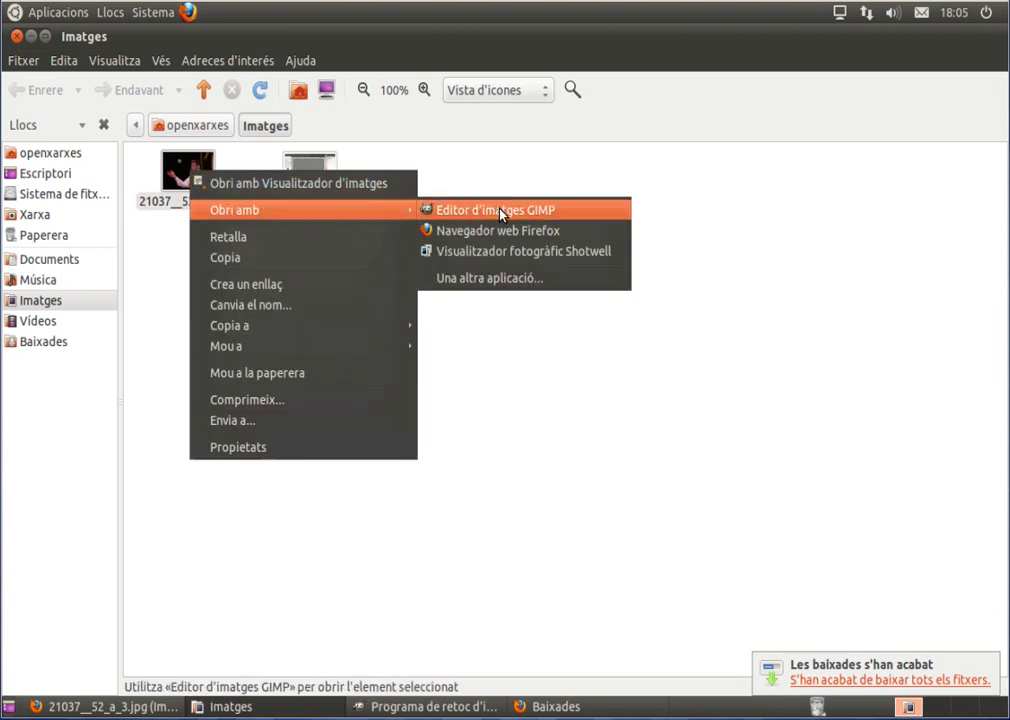
pyautogui.click(498, 212)
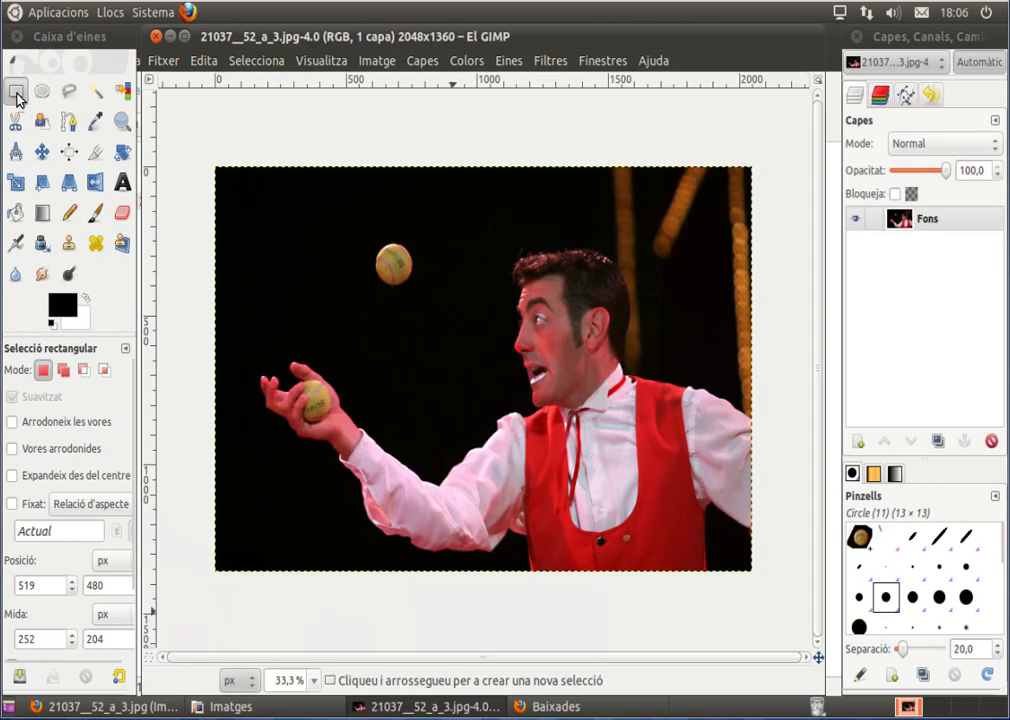
# Copy a rectangle around the airborne tennis ball and paste it as a floating selection
pyautogui.click(17, 97)
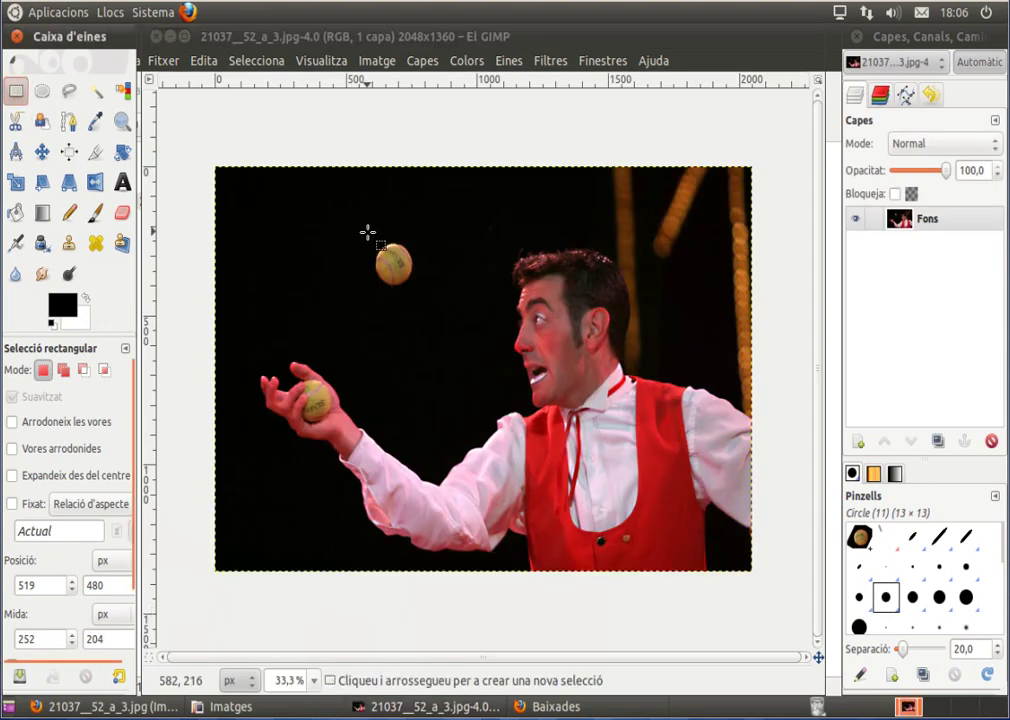
pyautogui.moveTo(366, 237)
pyautogui.mouseDown()
pyautogui.moveTo(430, 299)
pyautogui.moveTo(411, 288)
pyautogui.mouseUp()
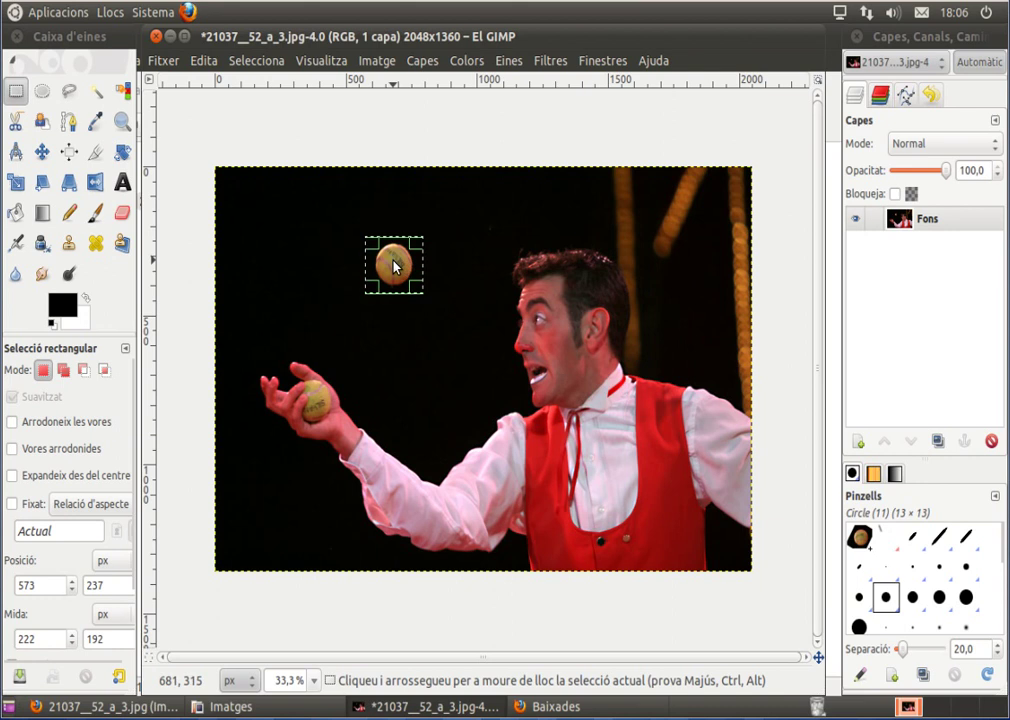
pyautogui.rightClick(395, 265)
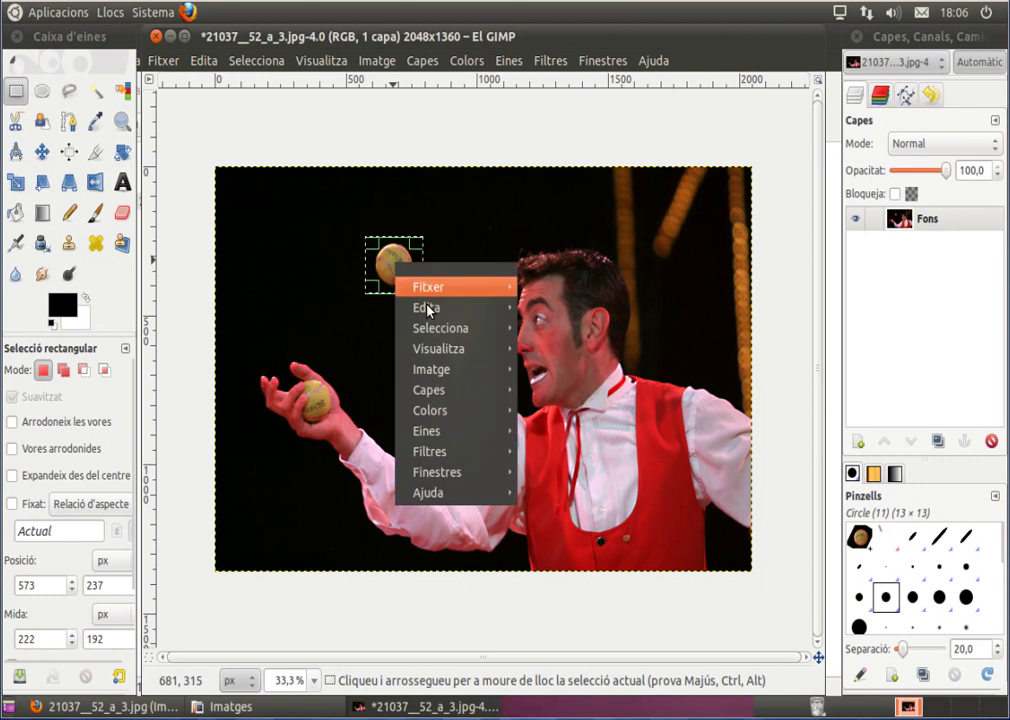
pyautogui.moveTo(455, 307)
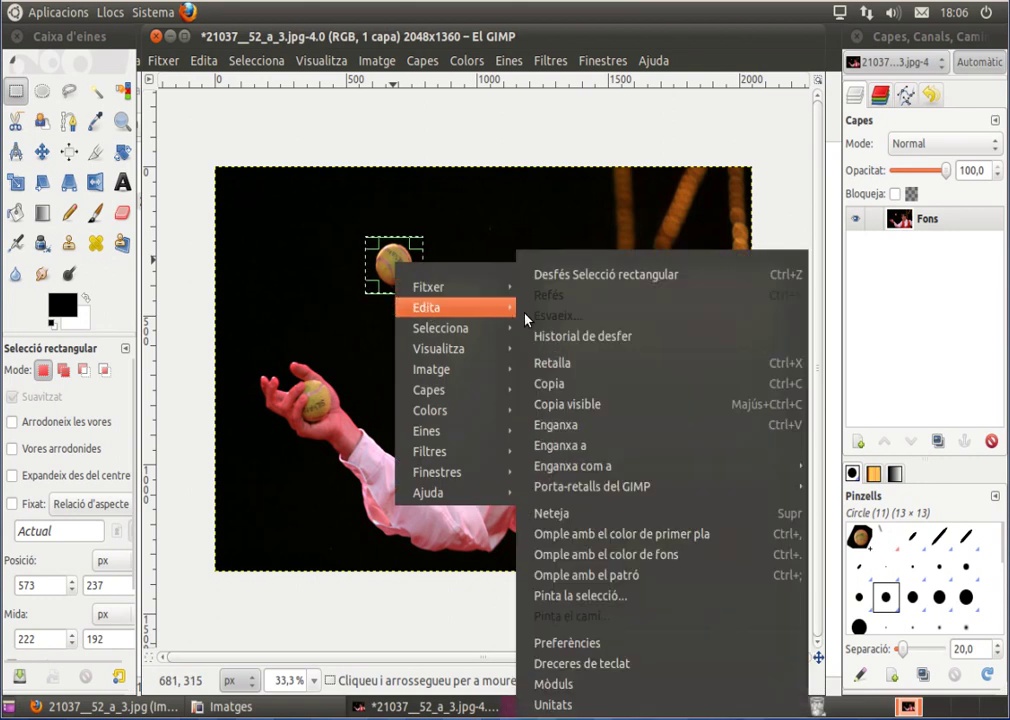
pyautogui.click(545, 383)
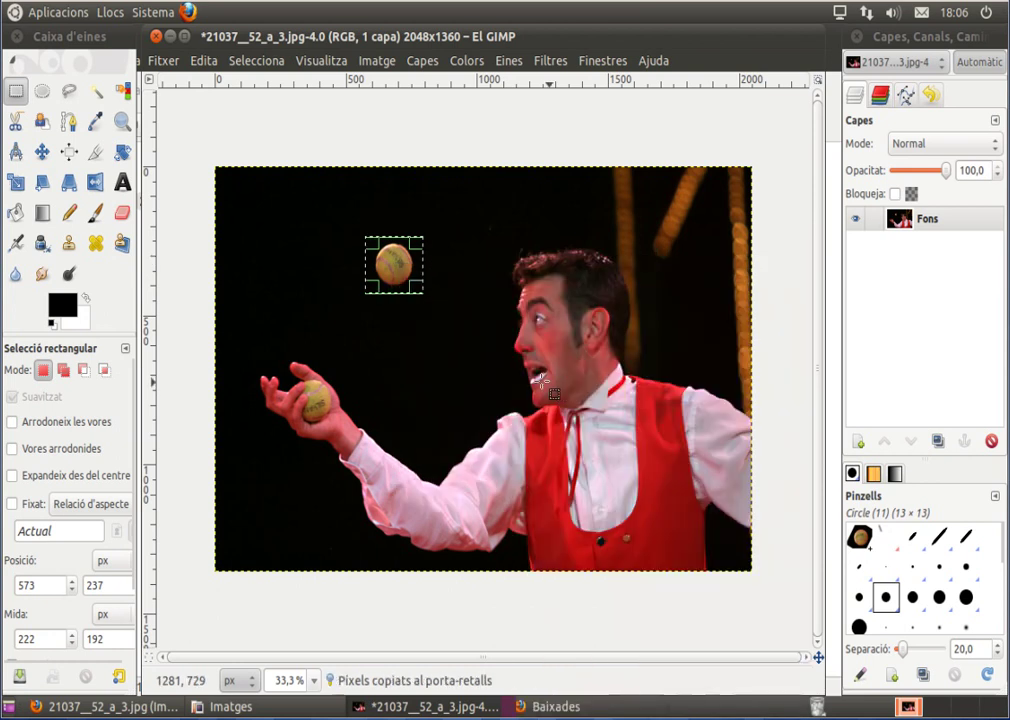
pyautogui.rightClick(260, 284)
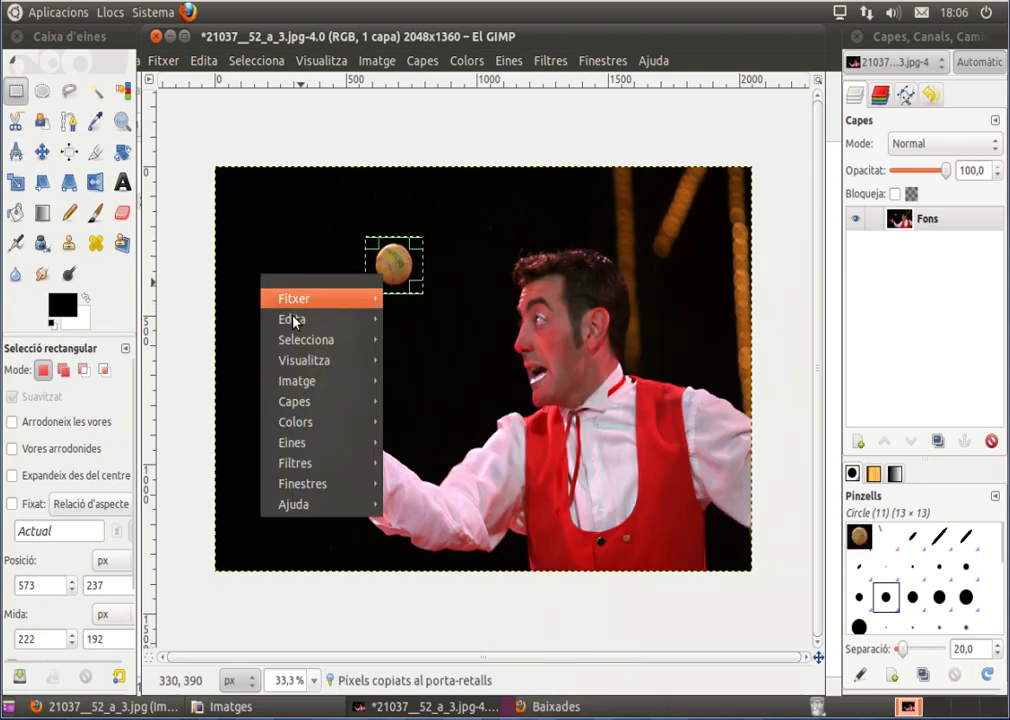
pyautogui.moveTo(316, 319)
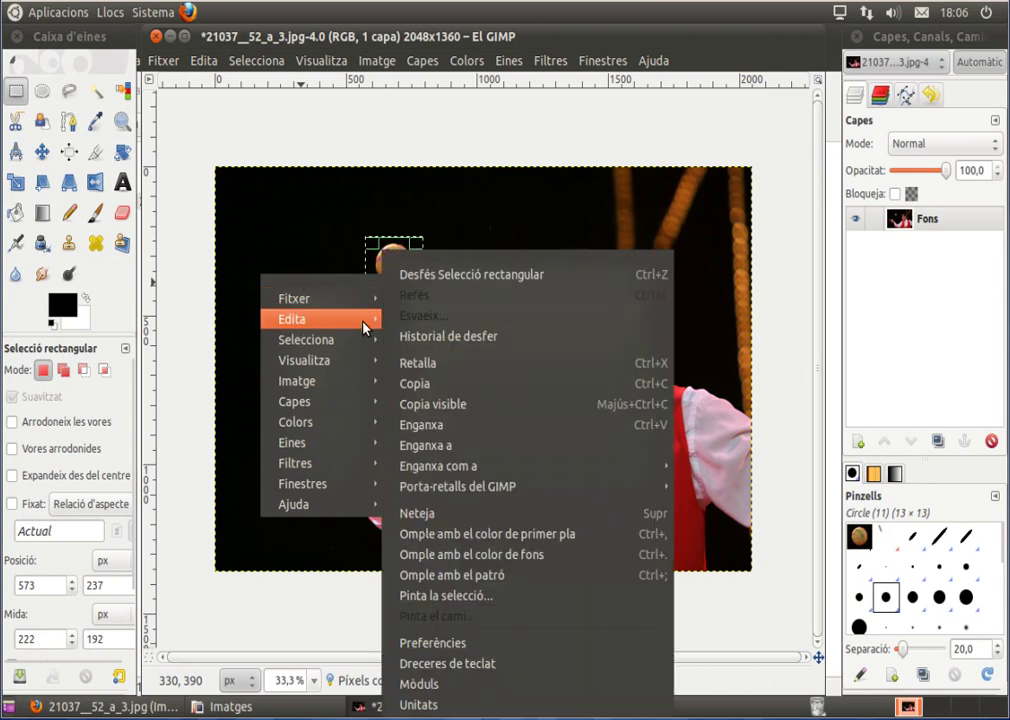
pyautogui.click(420, 430)
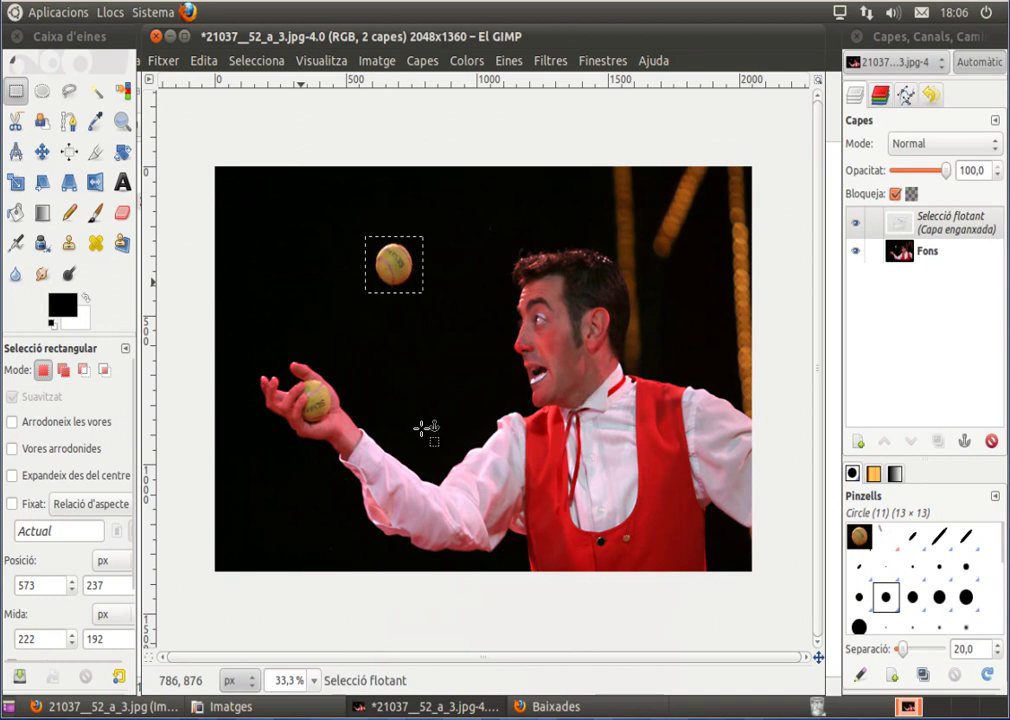
# Move the first pasted ball left of the juggler onto its own new layer
pyautogui.moveTo(399, 262); pyautogui.dragTo(306, 288)
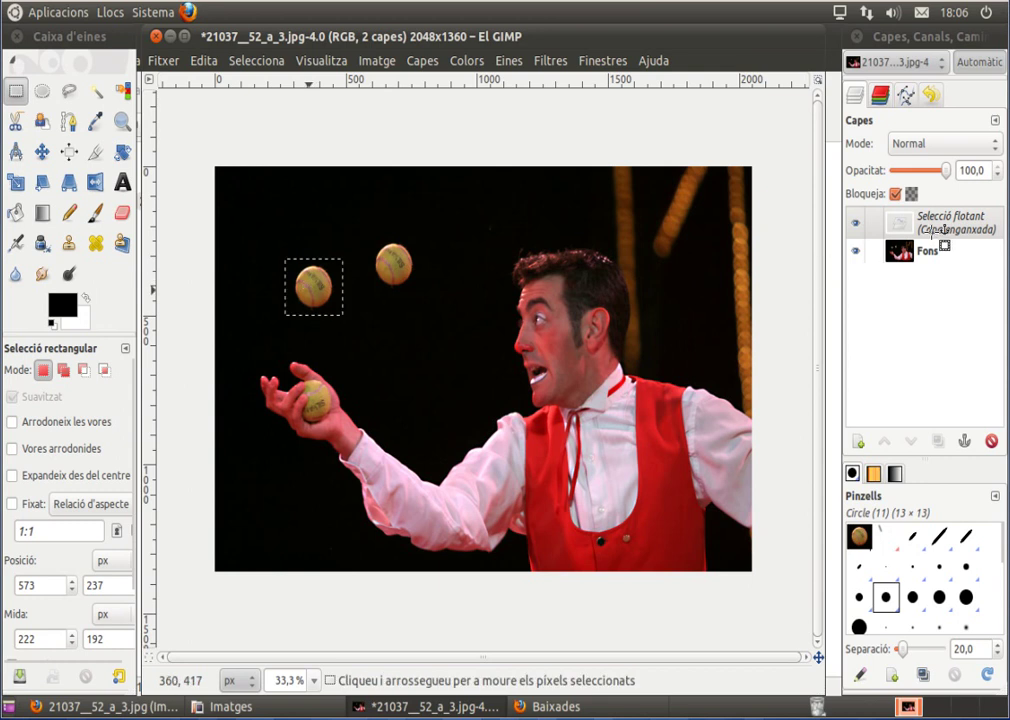
pyautogui.click(859, 443)
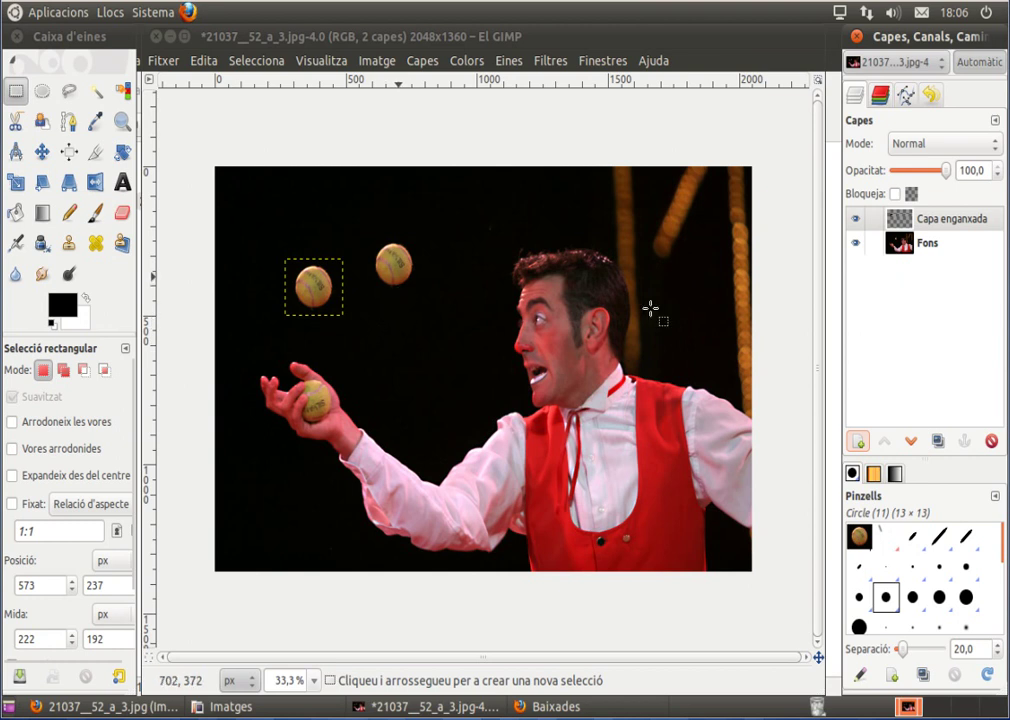
pyautogui.click(940, 250)
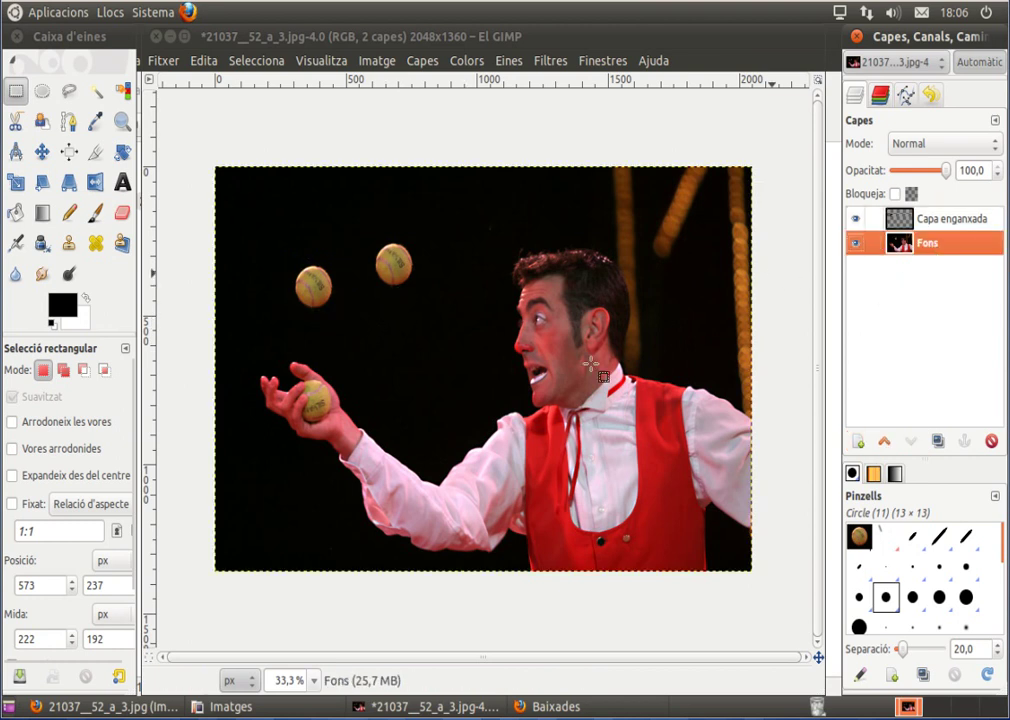
# Paste a second ball between the hand and upper balls and anchor it
pyautogui.rightClick(351, 334)
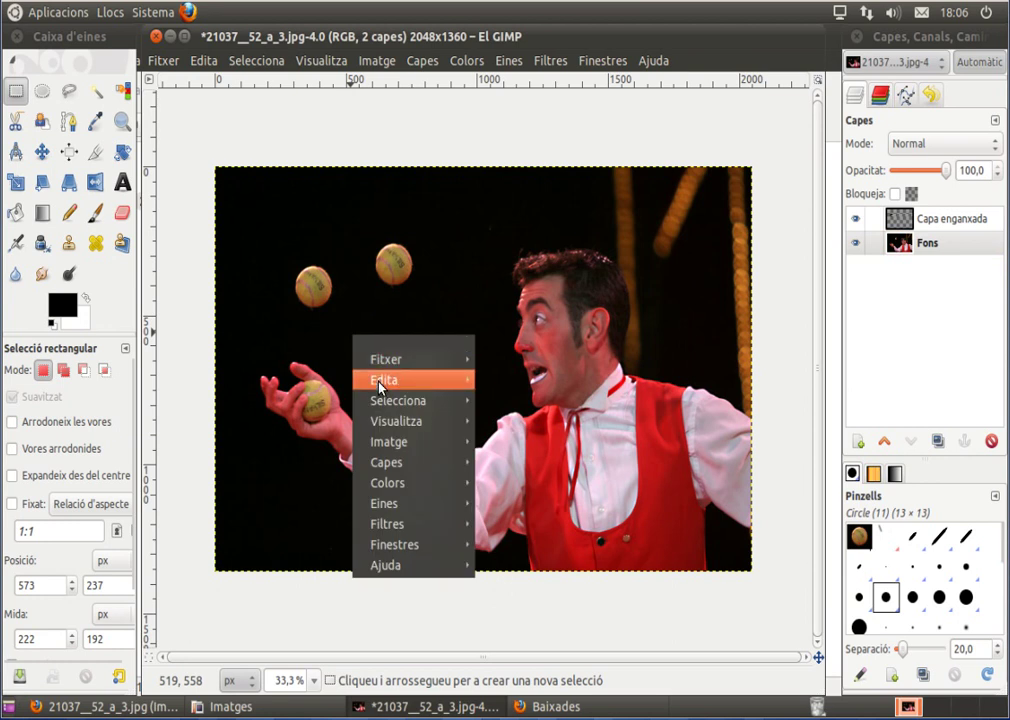
pyautogui.click(381, 386)
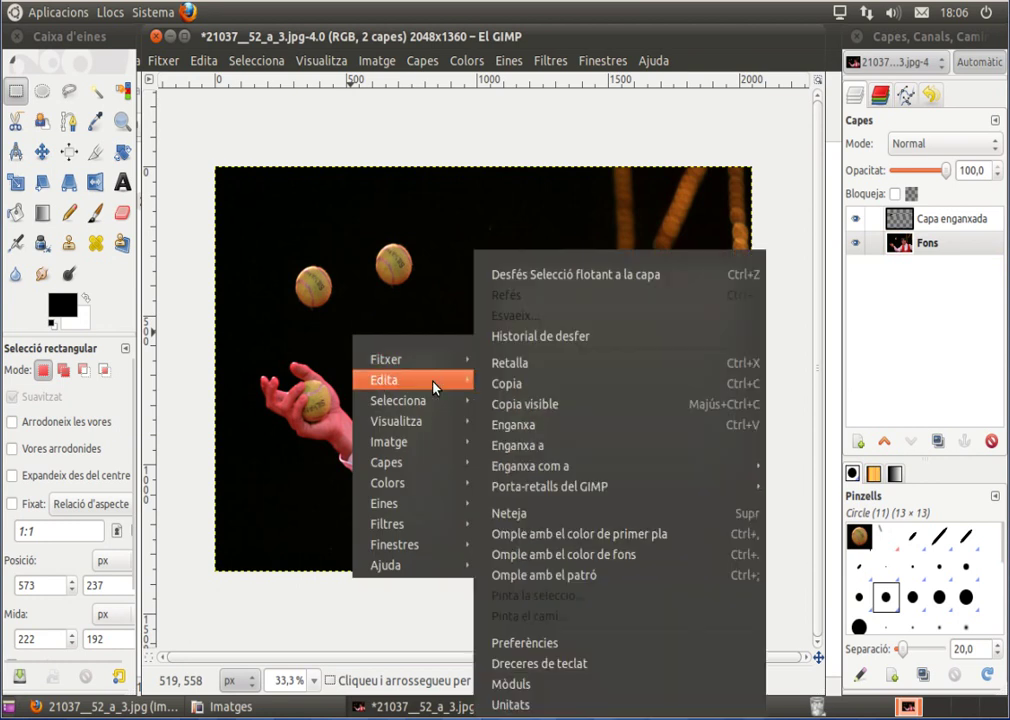
pyautogui.click(507, 424)
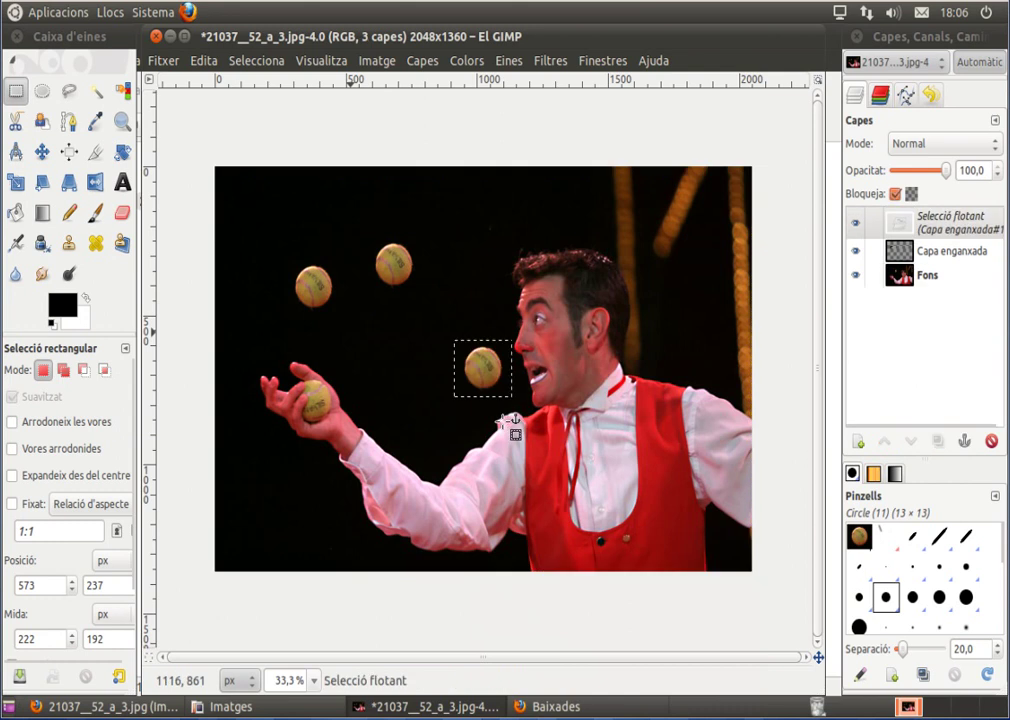
pyautogui.moveTo(487, 371)
pyautogui.mouseDown()
pyautogui.moveTo(368, 345)
pyautogui.moveTo(390, 366)
pyautogui.mouseUp()
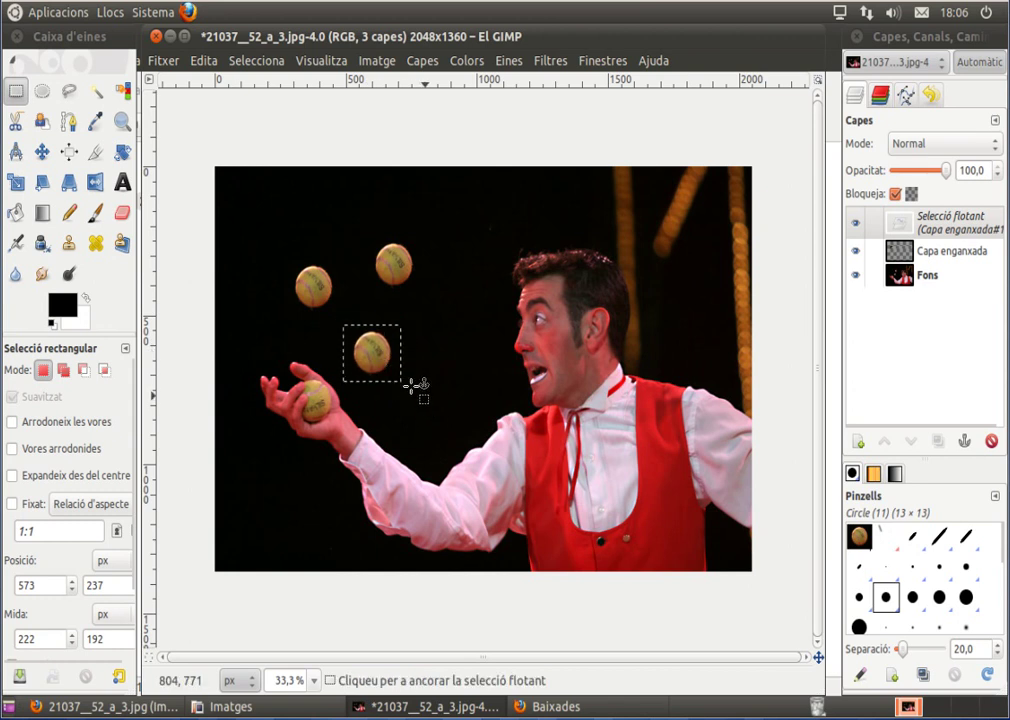
pyautogui.click(412, 385)
pyautogui.click(953, 257)
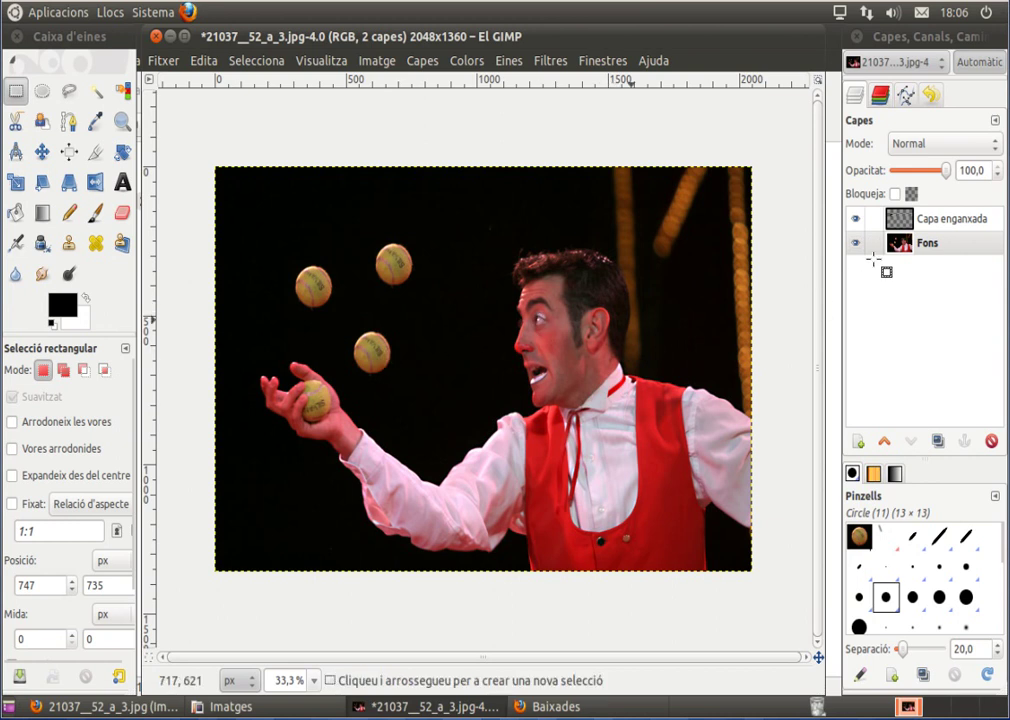
# Paste a third ball just below the forearm on new layer Capa enganxada#1
pyautogui.click(946, 250)
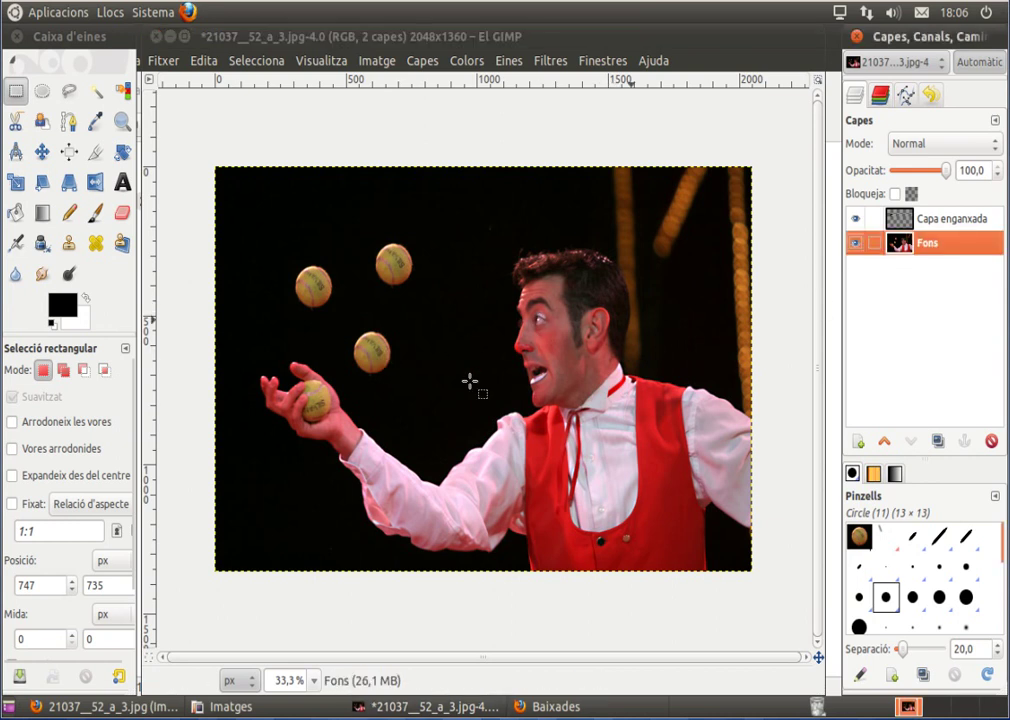
pyautogui.rightClick(409, 392)
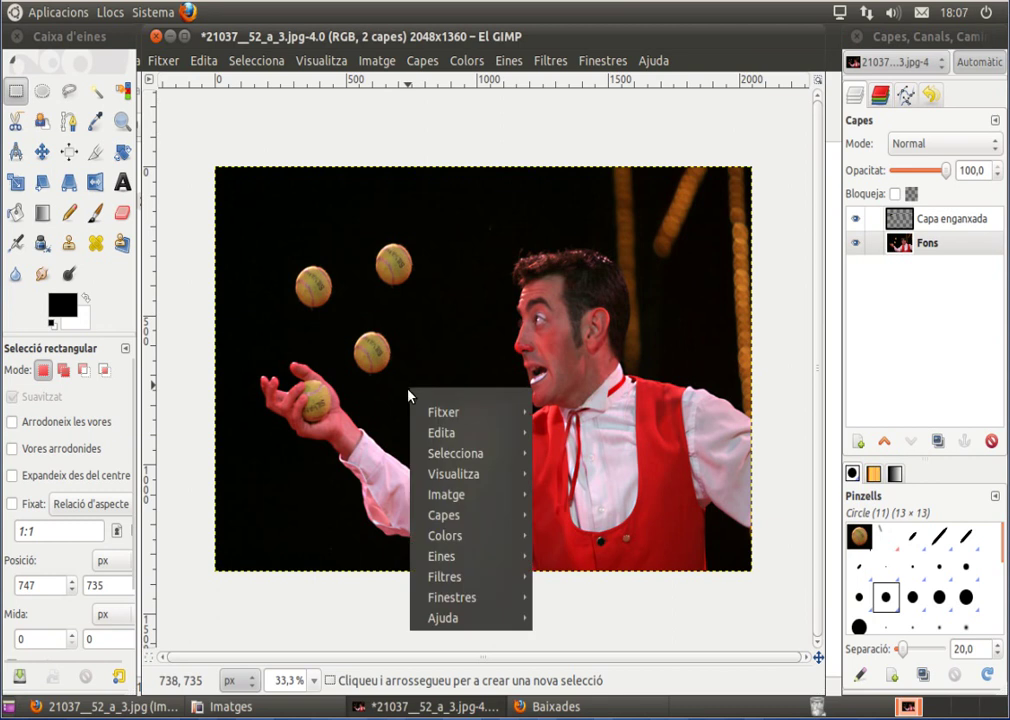
pyautogui.press('Down')
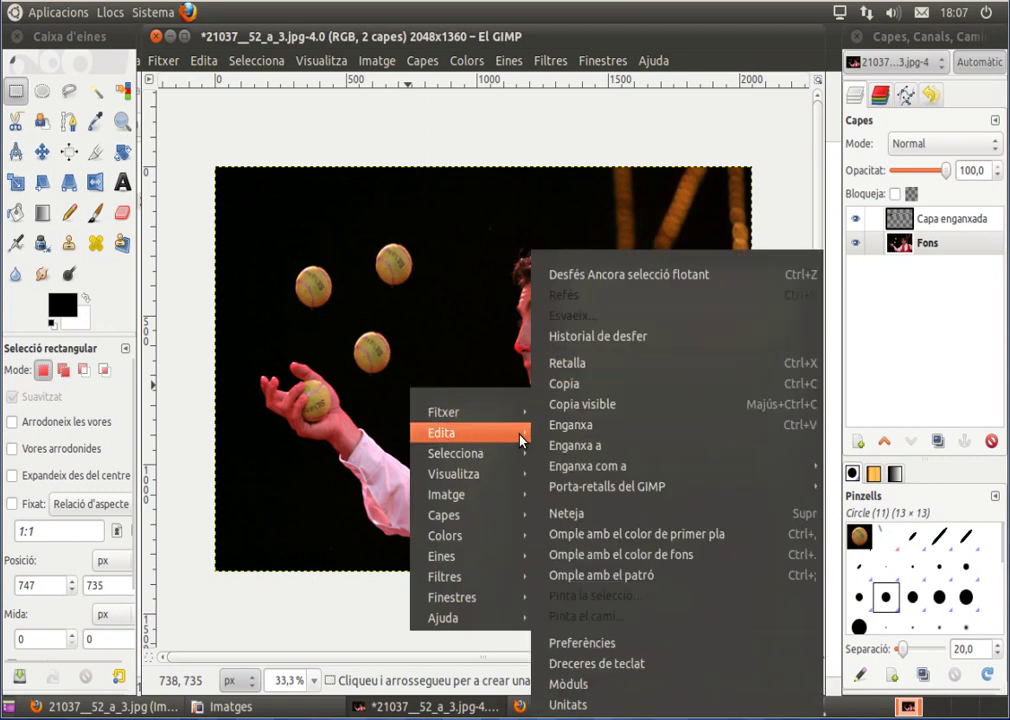
pyautogui.click(573, 427)
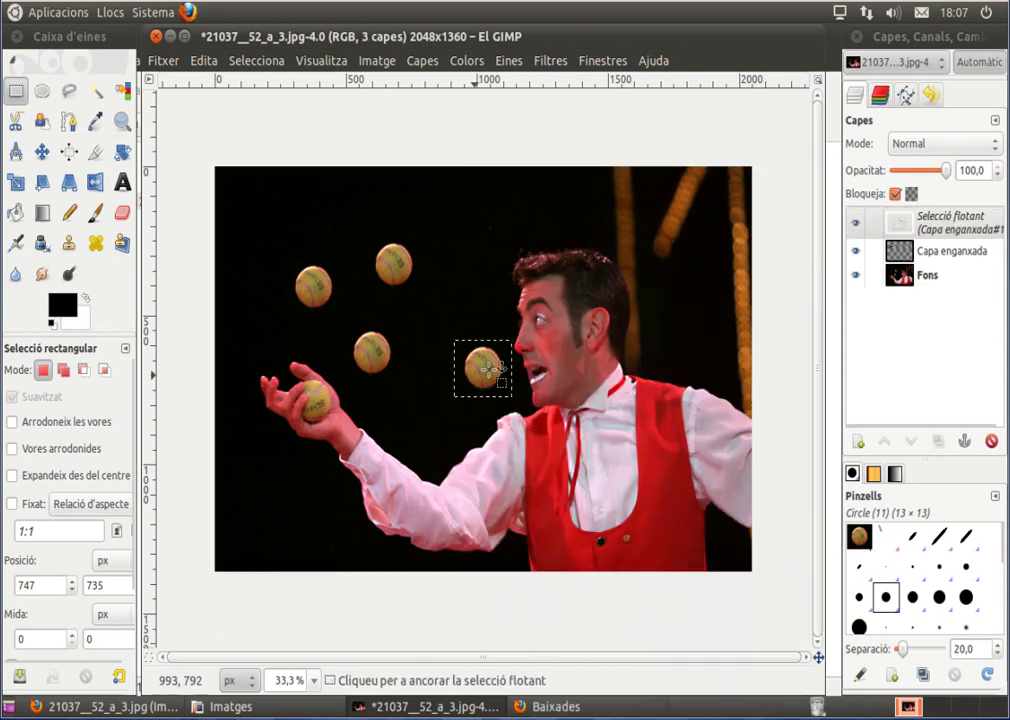
pyautogui.moveTo(444, 417)
pyautogui.mouseDown()
pyautogui.moveTo(408, 480)
pyautogui.moveTo(410, 502)
pyautogui.mouseUp()
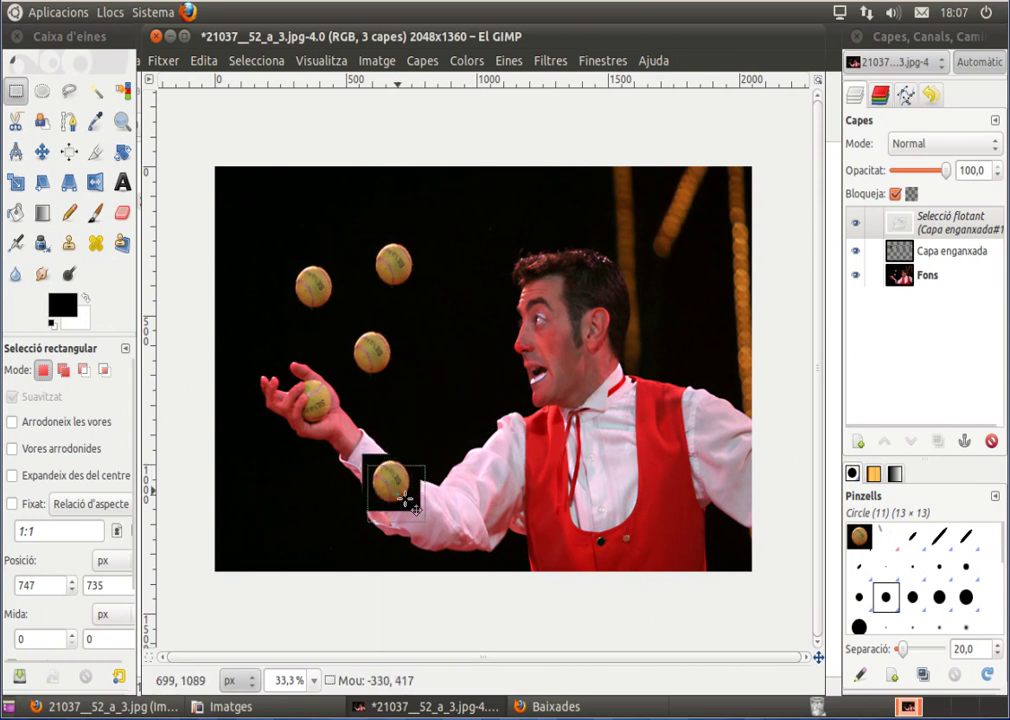
pyautogui.moveTo(401, 493); pyautogui.dragTo(407, 506)
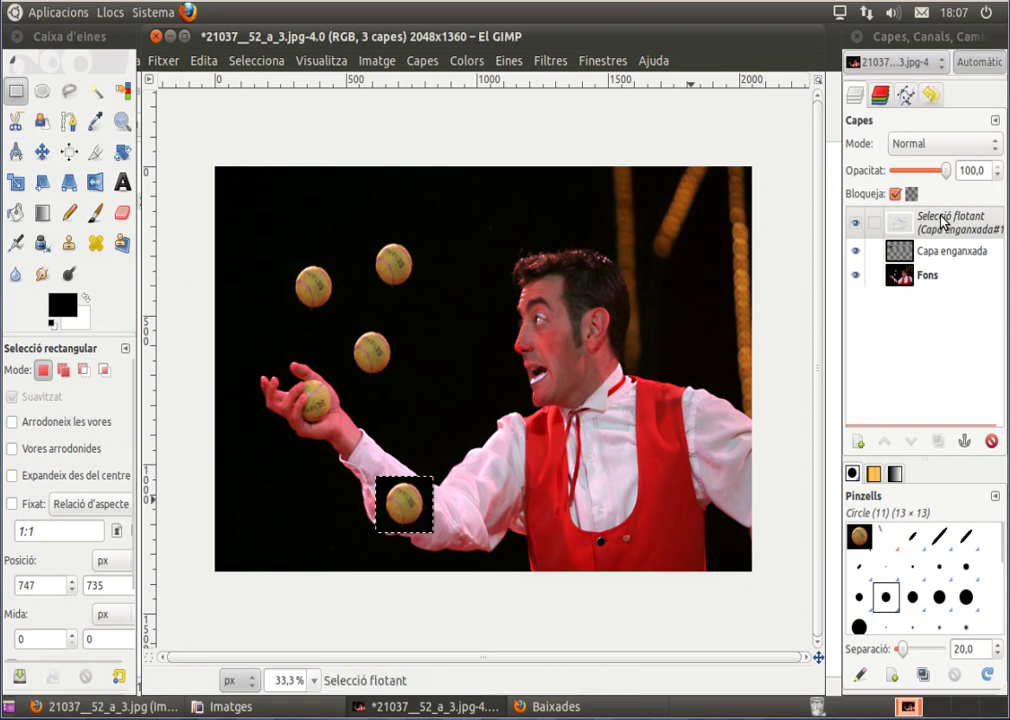
pyautogui.click(860, 442)
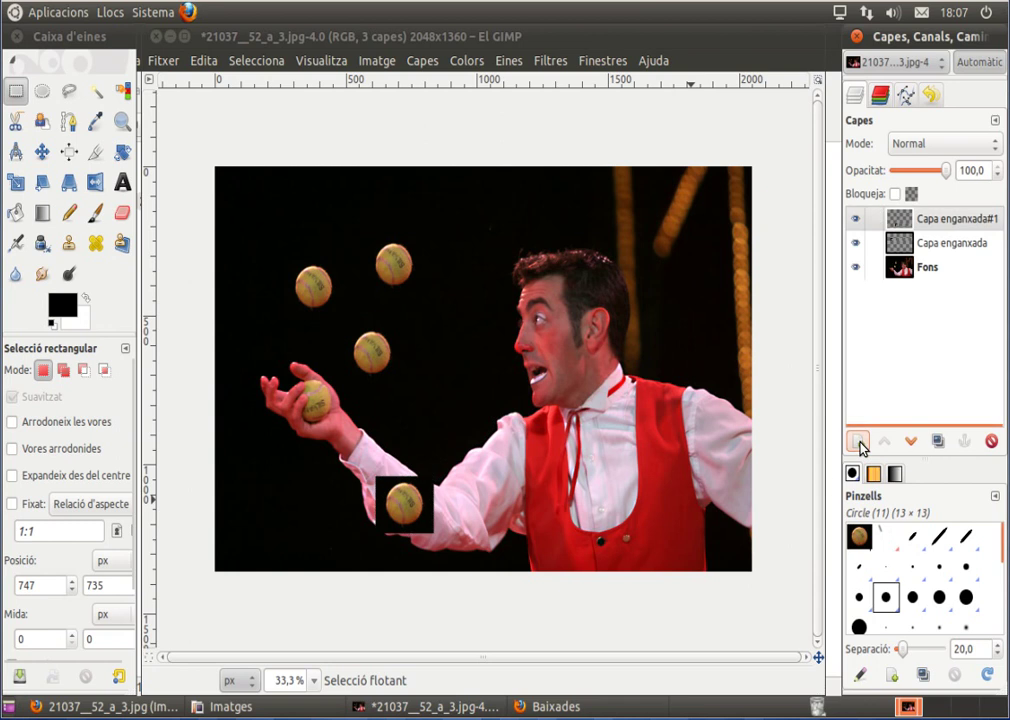
# Zoom to 100% on the third ball and draw a roughly 132×130 px ellipse around it
pyautogui.click(122, 124)
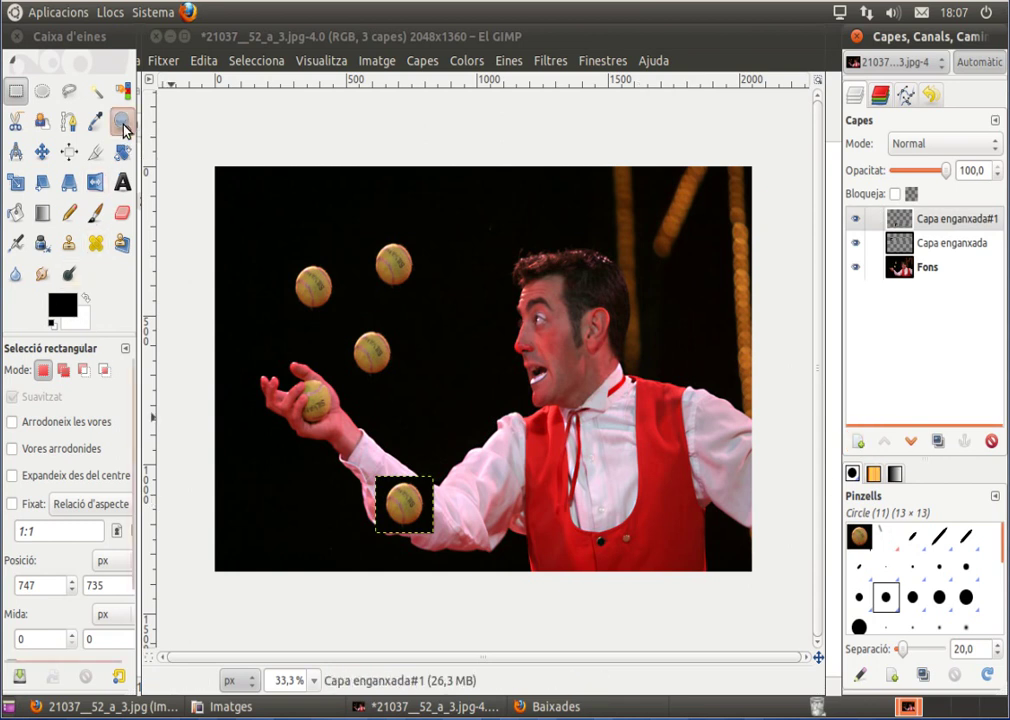
pyautogui.click(397, 505)
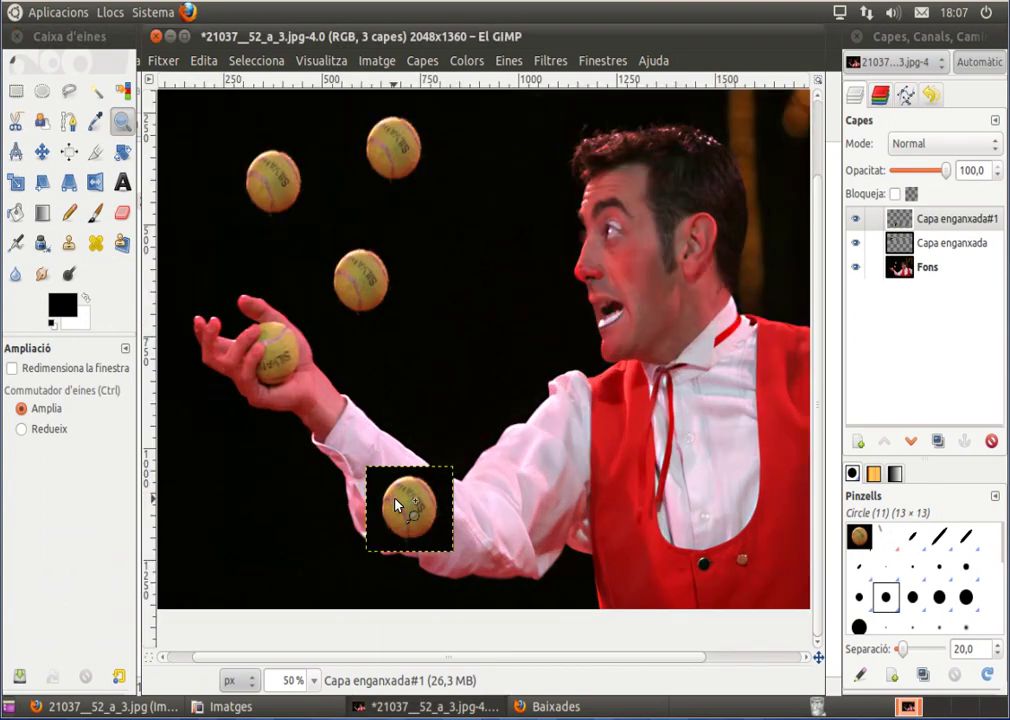
pyautogui.click(397, 505)
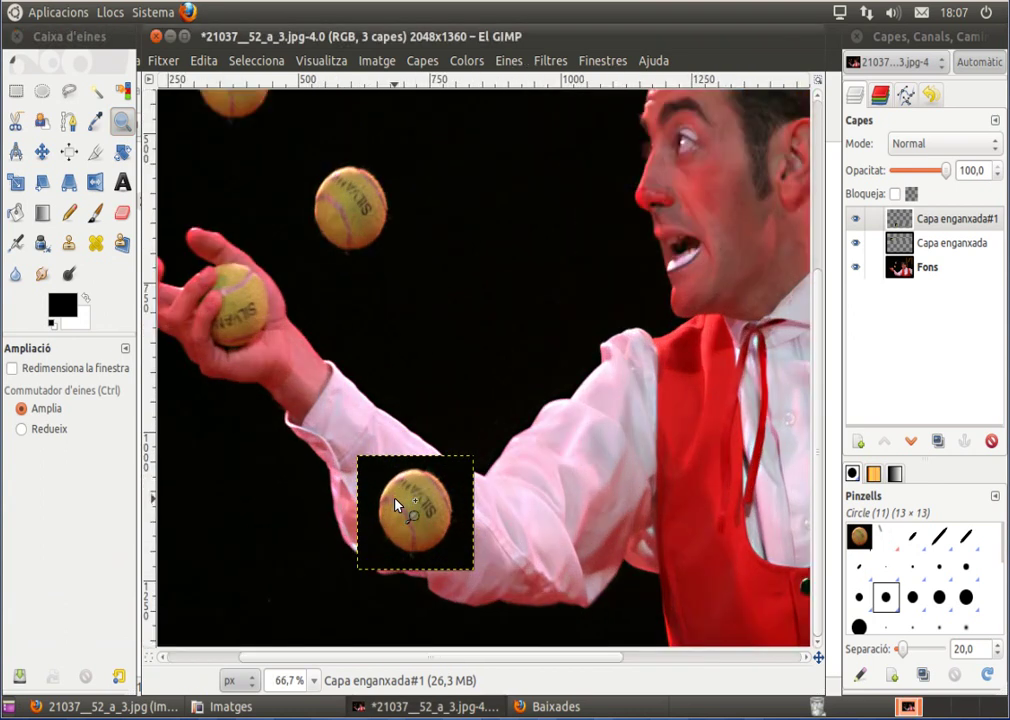
pyautogui.click(397, 505)
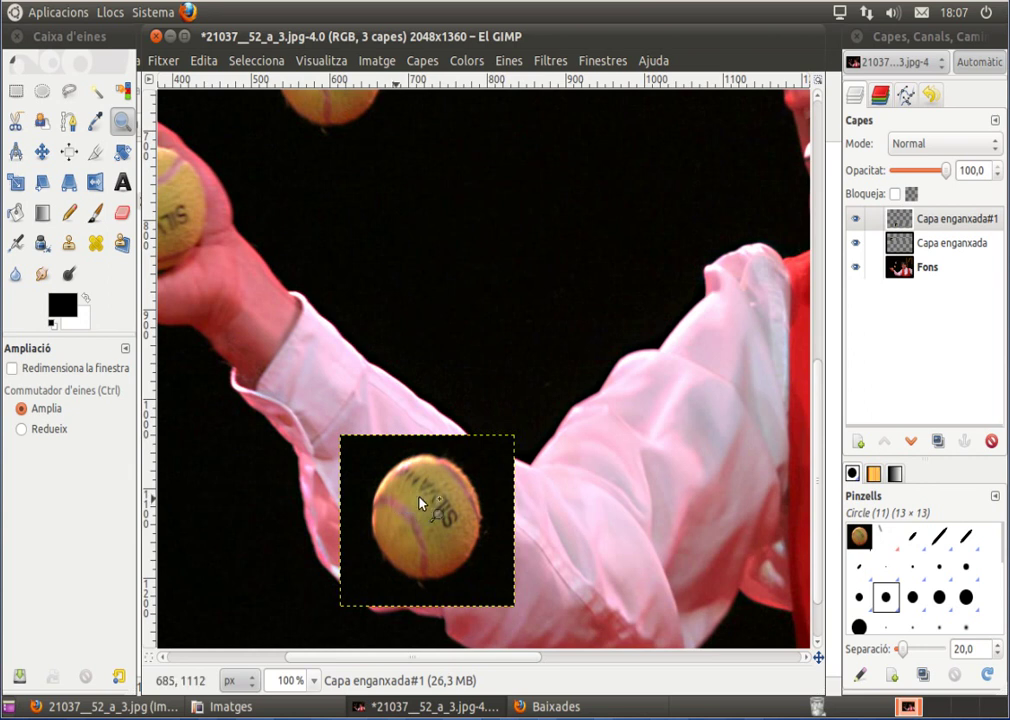
pyautogui.click(45, 92)
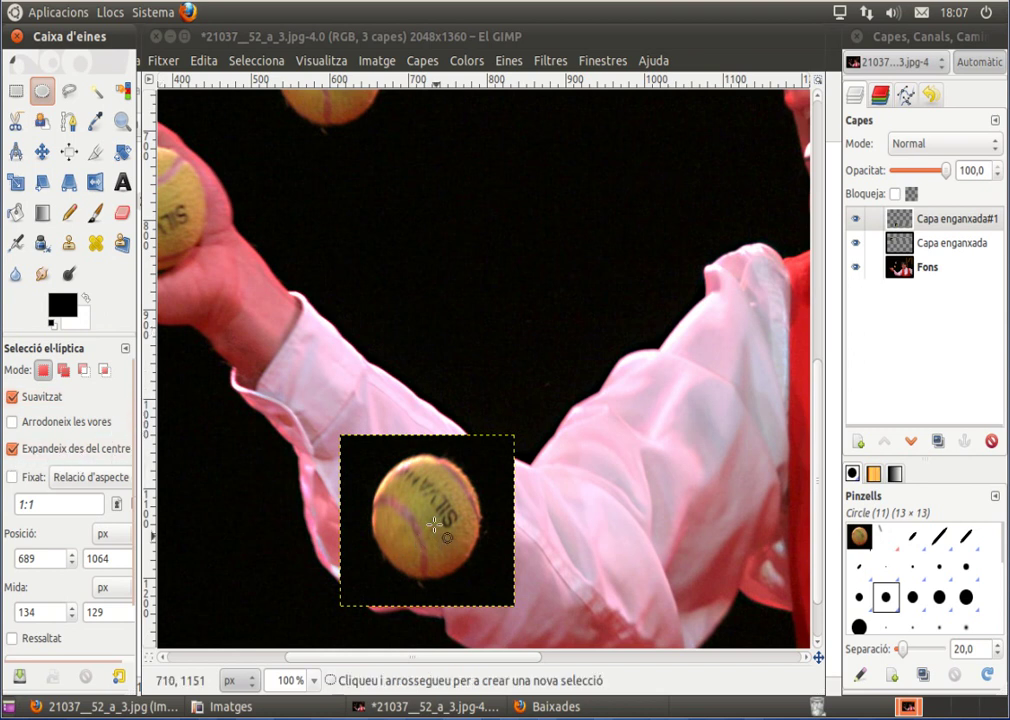
pyautogui.moveTo(428, 517)
pyautogui.mouseDown()
pyautogui.moveTo(363, 467)
pyautogui.moveTo(390, 453)
pyautogui.moveTo(401, 462)
pyautogui.moveTo(379, 462)
pyautogui.mouseUp()
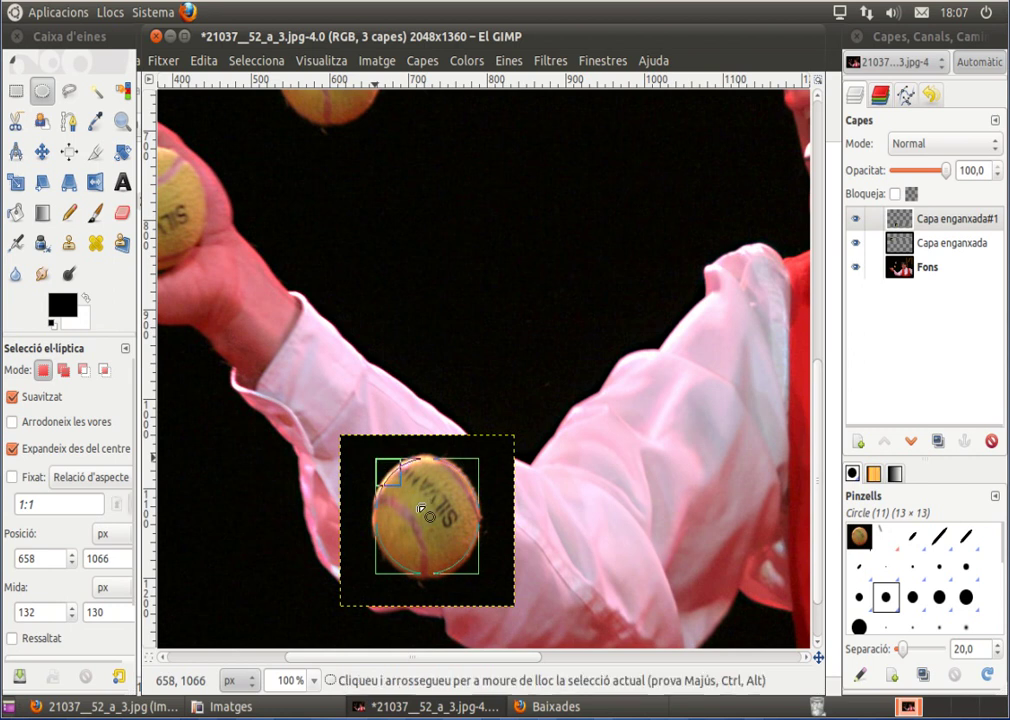
# Nudge the ellipse to 655, 1068 over the ball, then invert the selection
pyautogui.moveTo(429, 517); pyautogui.dragTo(427, 519)
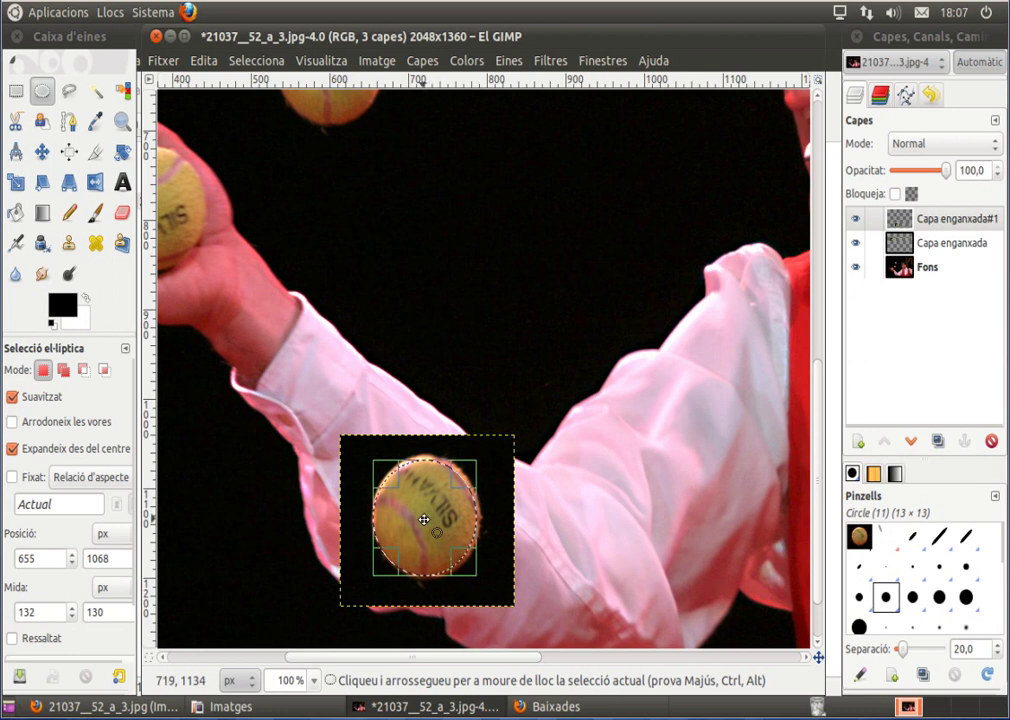
pyautogui.click(259, 66)
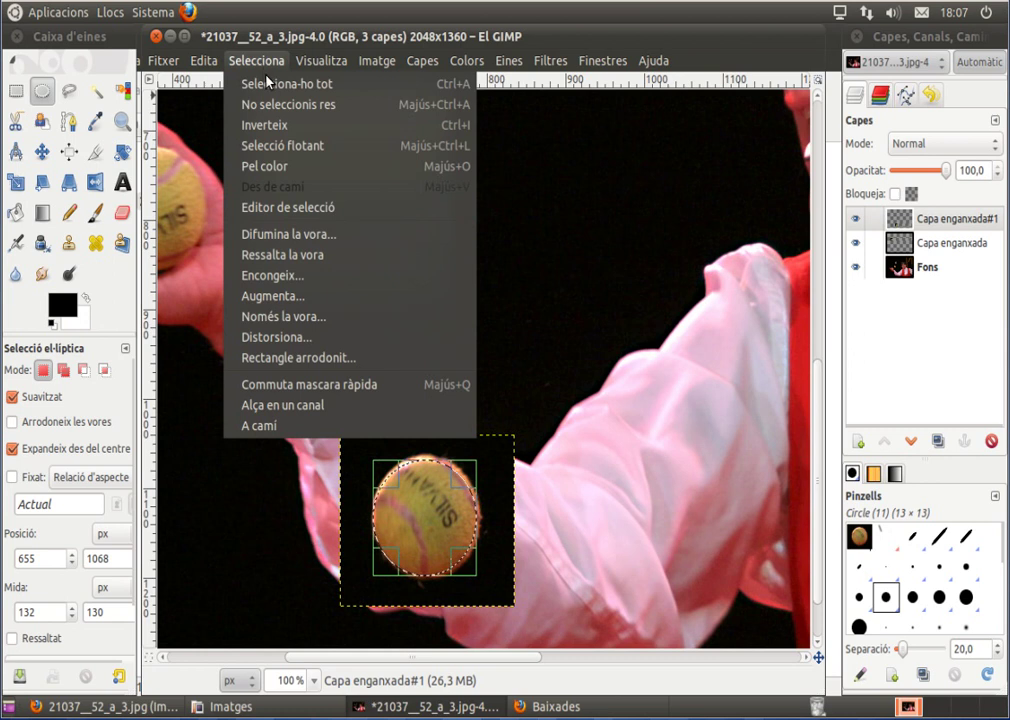
pyautogui.click(286, 133)
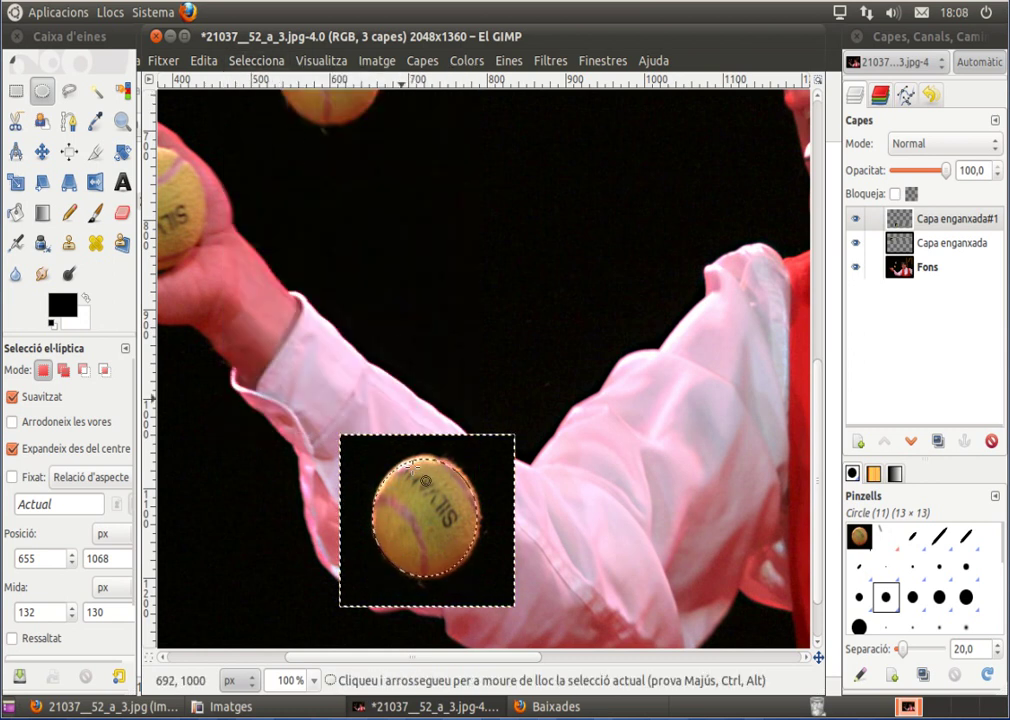
# Apply Color a alfa with black to make the ball's surroundings transparent
pyautogui.click(463, 62)
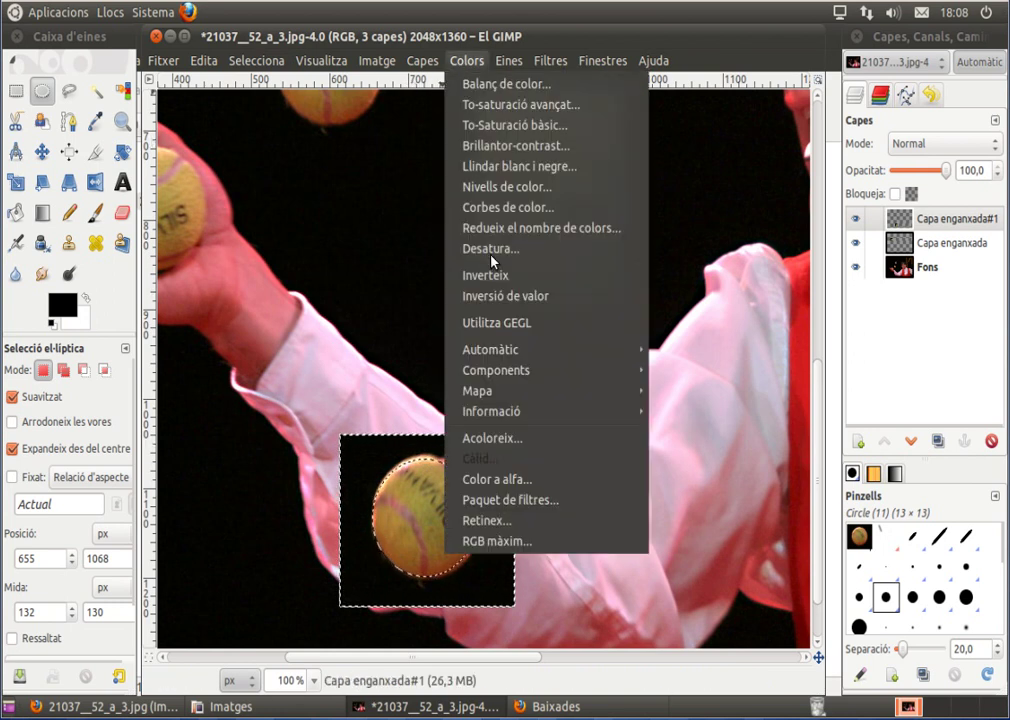
pyautogui.click(519, 482)
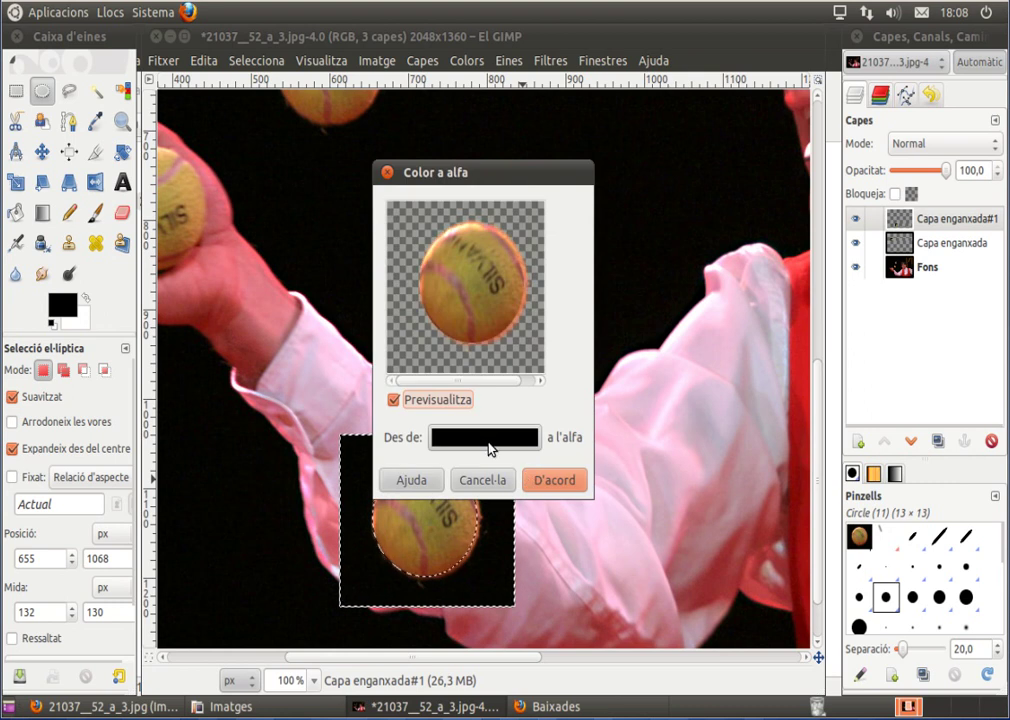
pyautogui.click(549, 481)
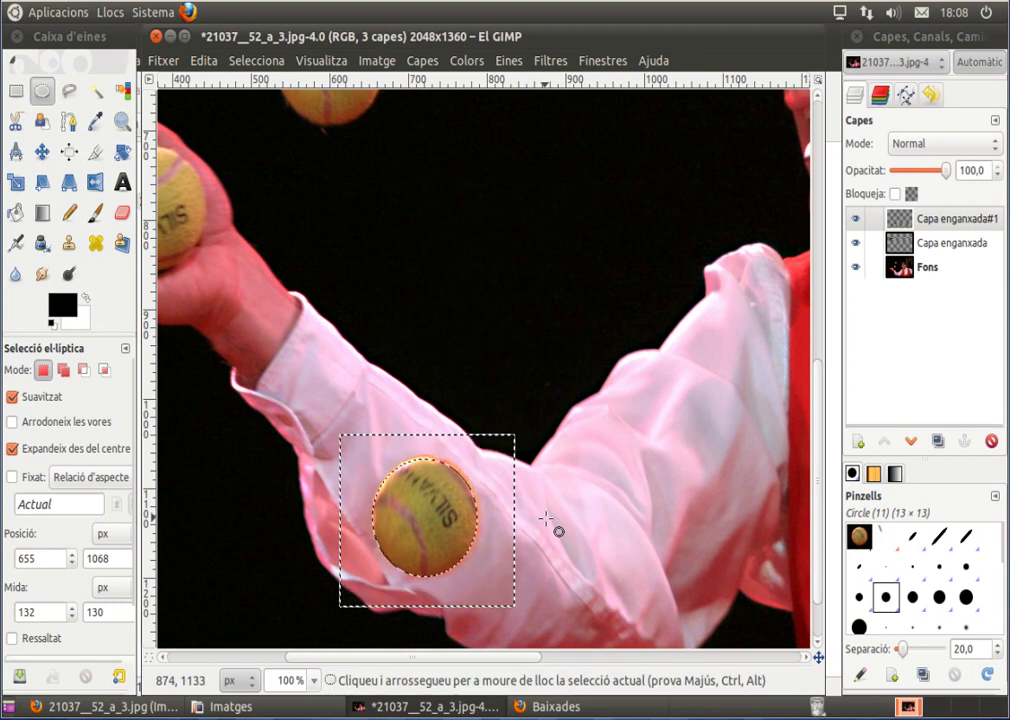
# Remove the selection with No seleccionis res and zoom out to view the ball in context
pyautogui.click(250, 64)
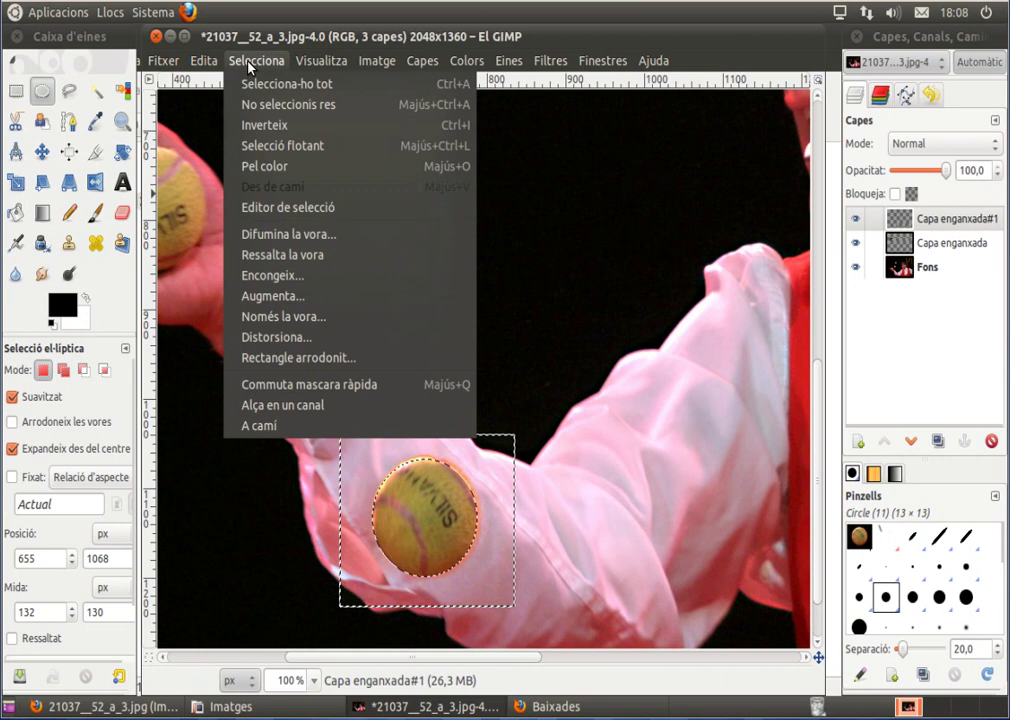
pyautogui.click(292, 108)
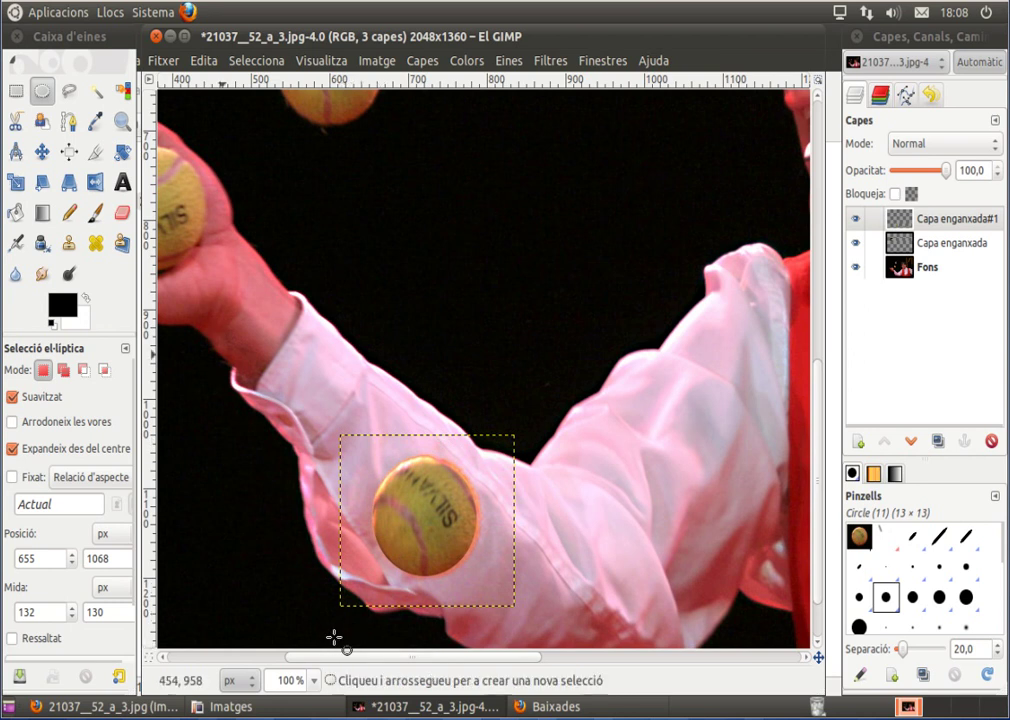
pyautogui.click(313, 682)
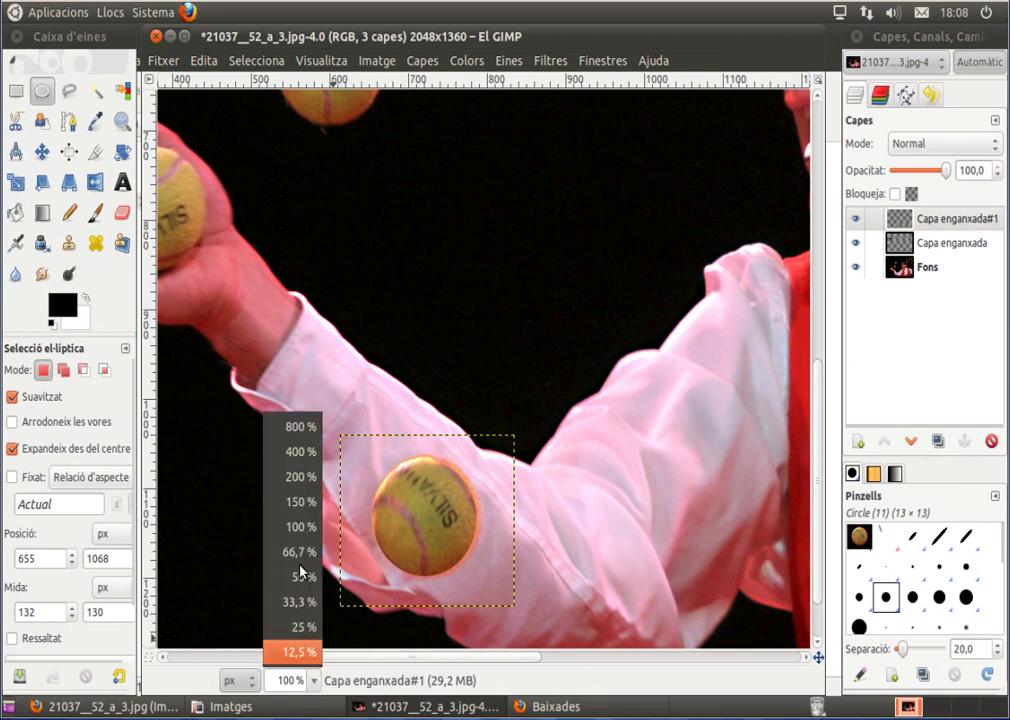
pyautogui.press('Escape')
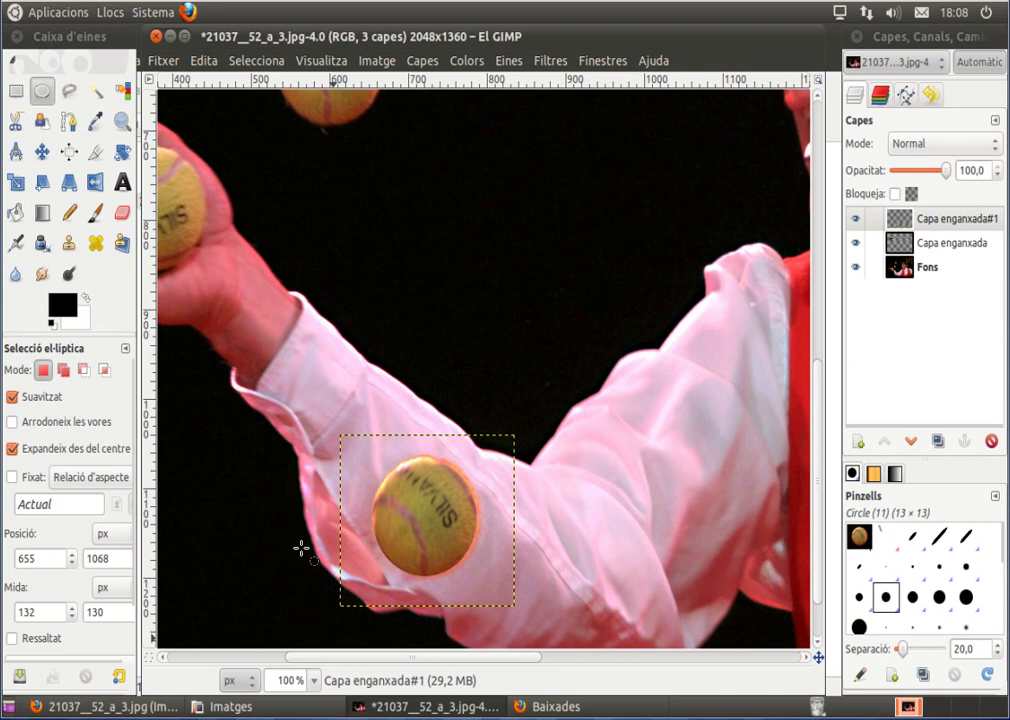
pyautogui.press('-')
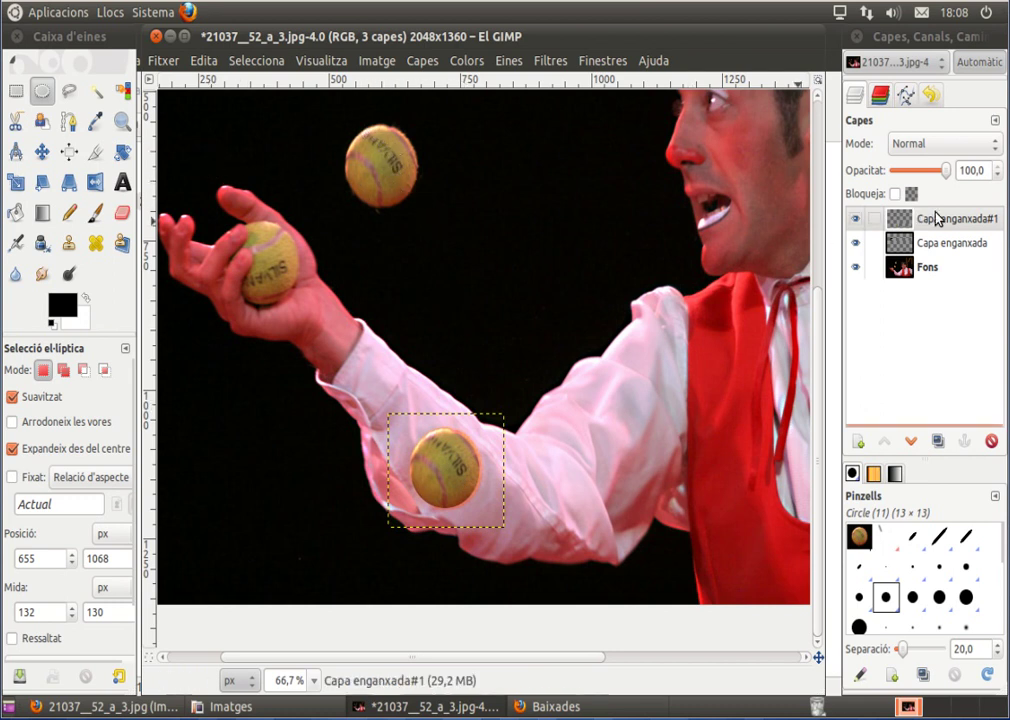
# Activate Capa enganxada#1 and start a Rotate on the ball near the elbow
pyautogui.click(937, 218)
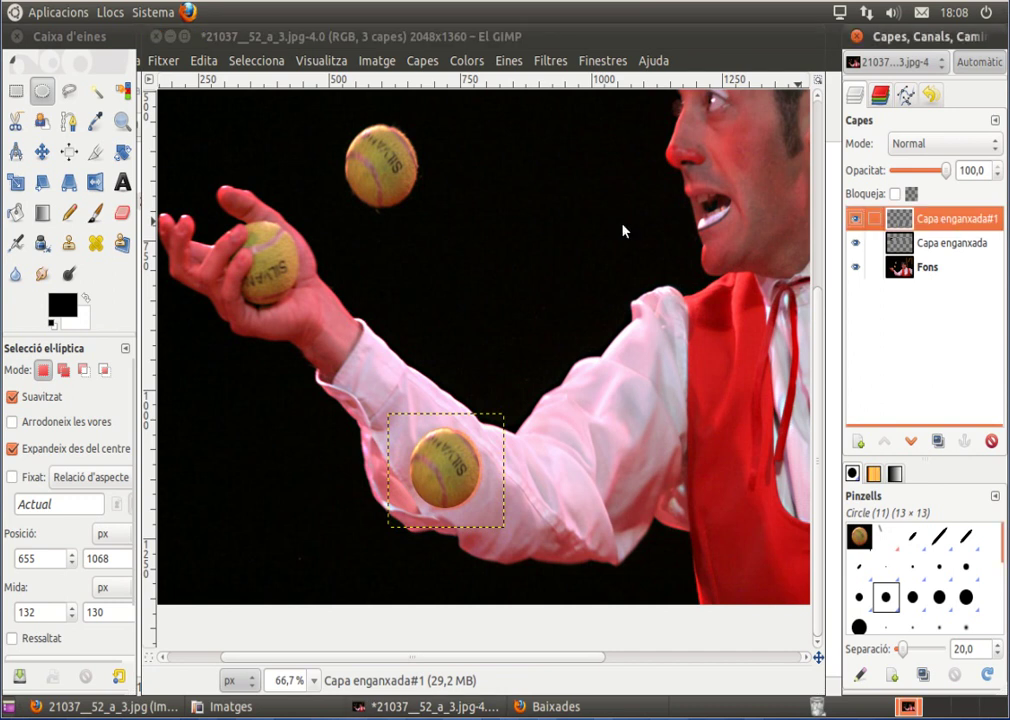
pyautogui.click(120, 153)
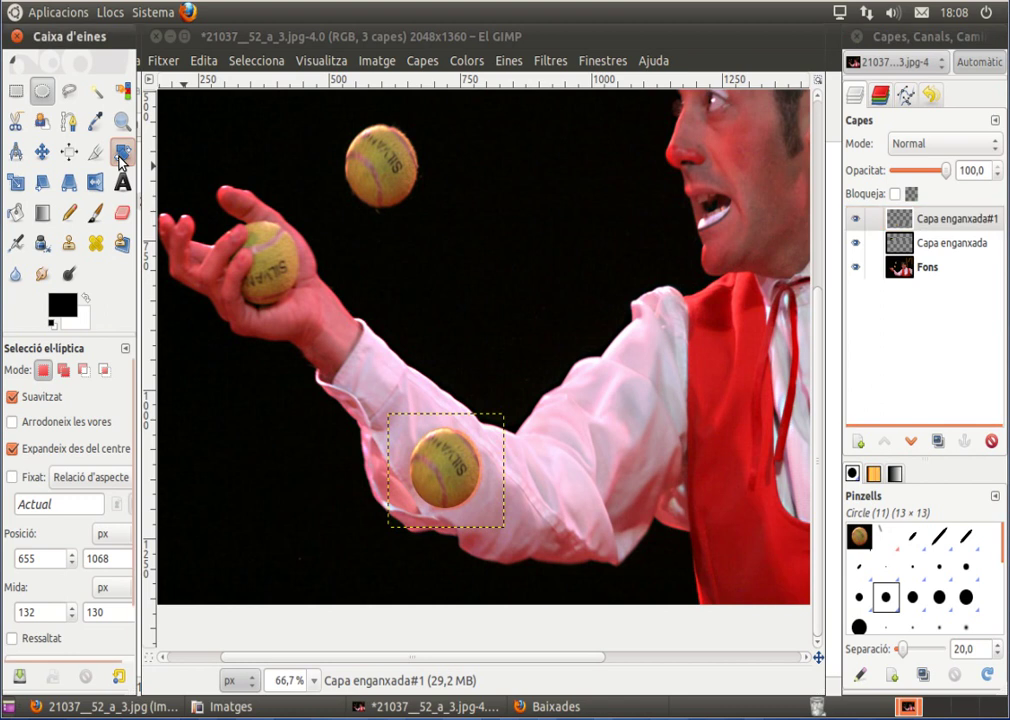
pyautogui.click(450, 472)
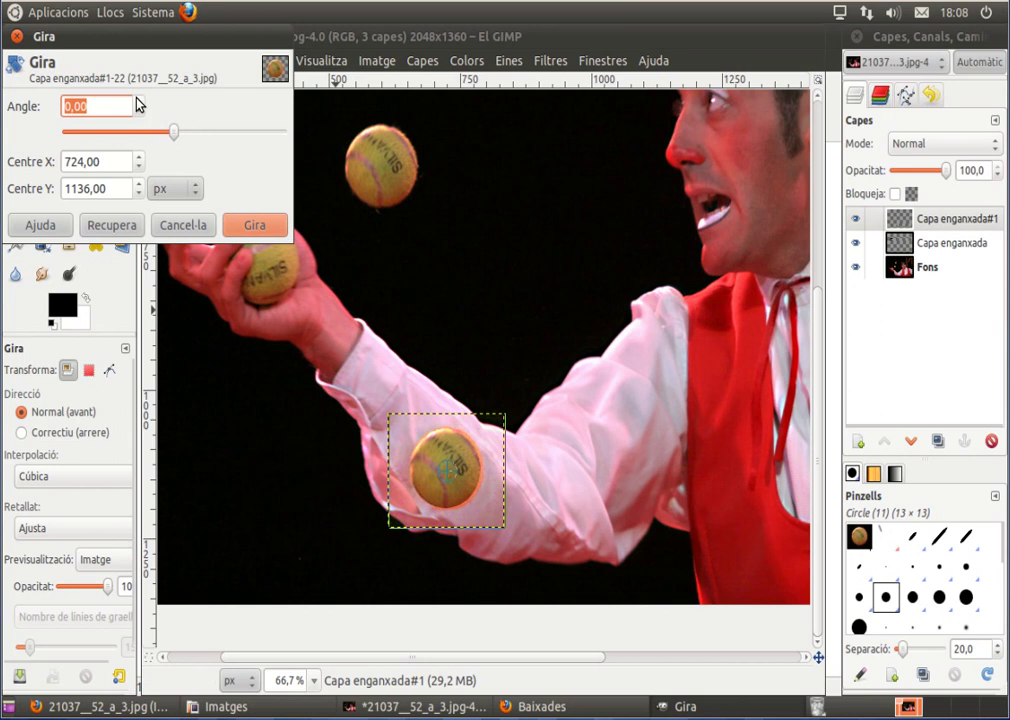
# Raise the rotation angle to 91.70° and apply it with Gira
pyautogui.scroll(2, 141, 106)
pyautogui.scroll(4, 141, 106)
pyautogui.scroll(2, 141, 106)
pyautogui.scroll(1, 141, 106)
pyautogui.scroll(3, 141, 106)
pyautogui.moveTo(141, 106); pyautogui.dragTo(141, 106)
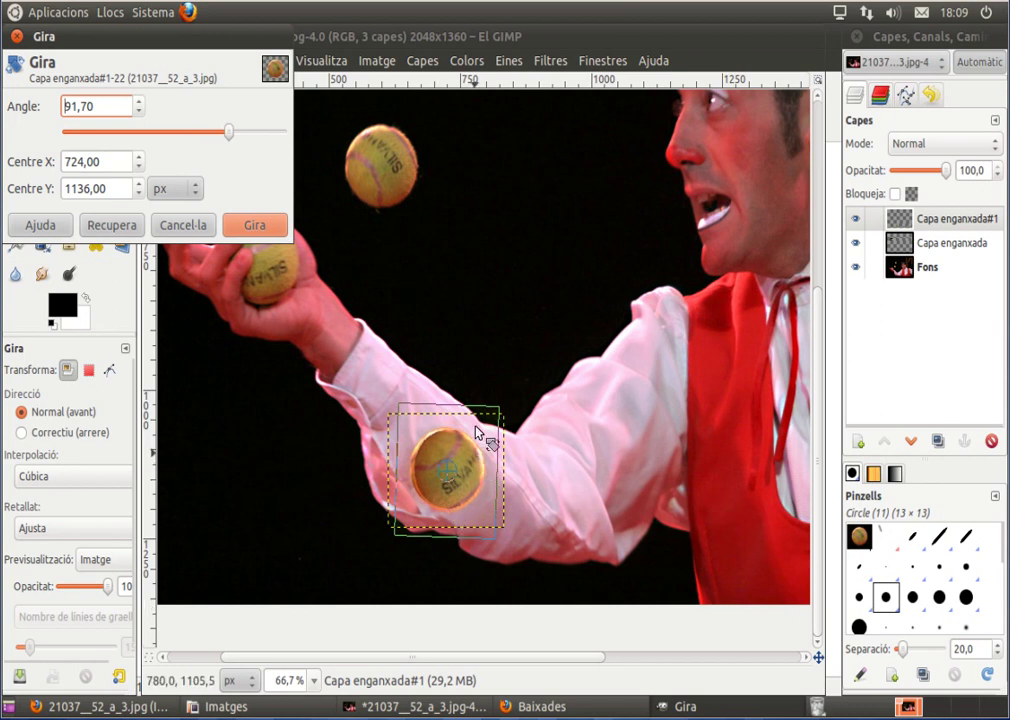
pyautogui.click(256, 224)
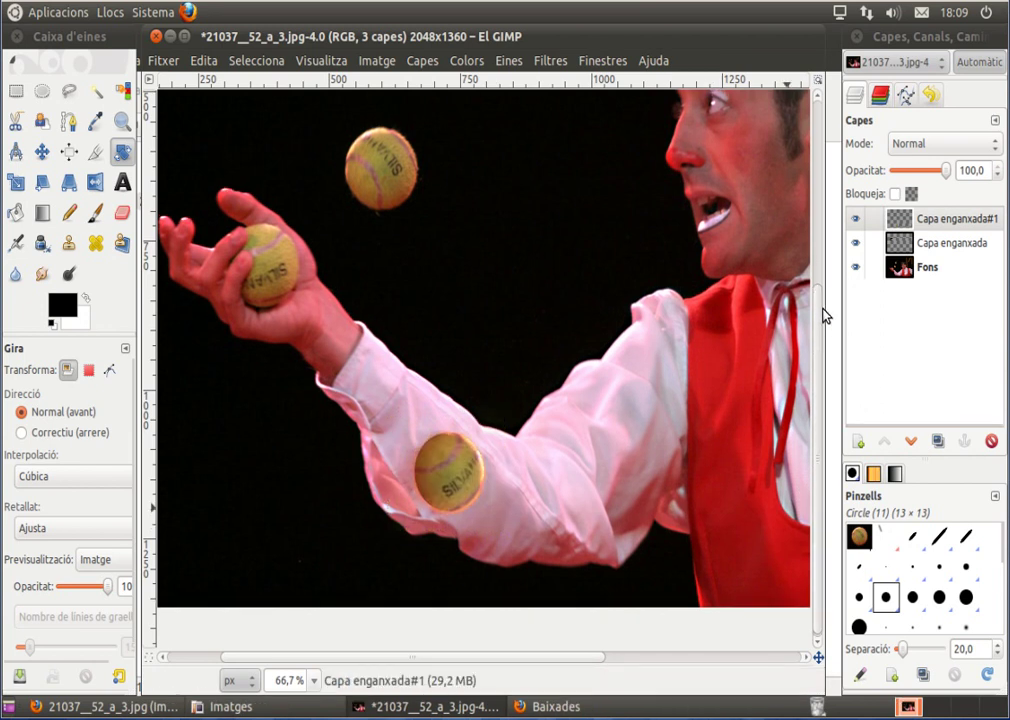
pyautogui.scroll(1, 825, 315)
pyautogui.scroll(1, 825, 308)
pyautogui.scroll(2, 825, 308)
pyautogui.scroll(1, 825, 308)
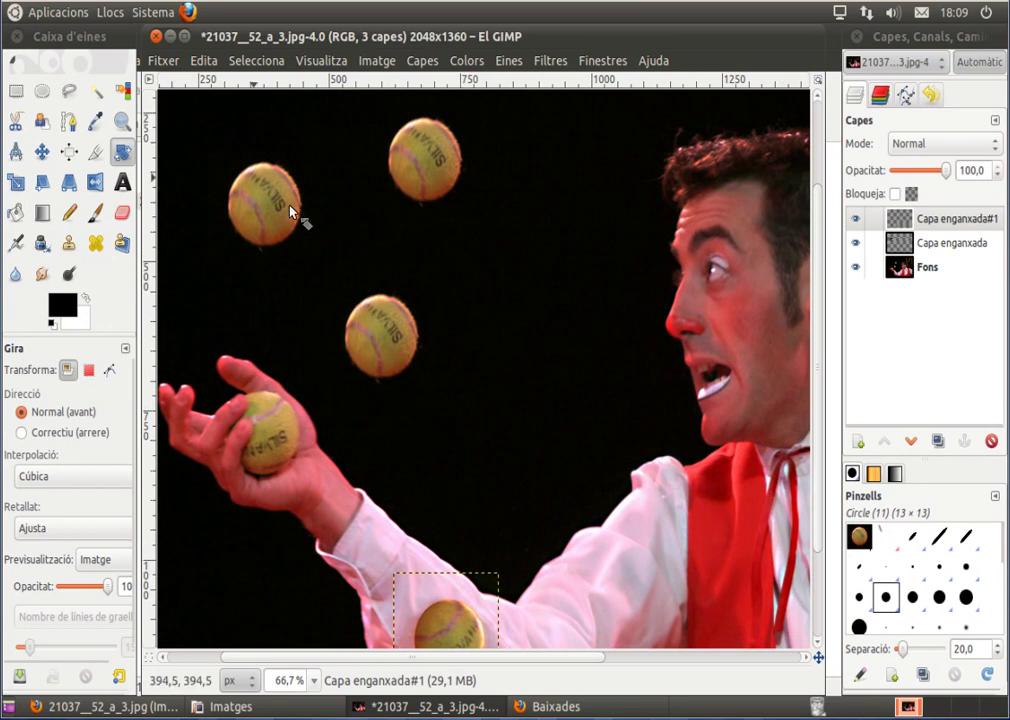
# Rotate the top-left pasted ball on layer Capa enganxada by -83.74 degrees
pyautogui.click(945, 243)
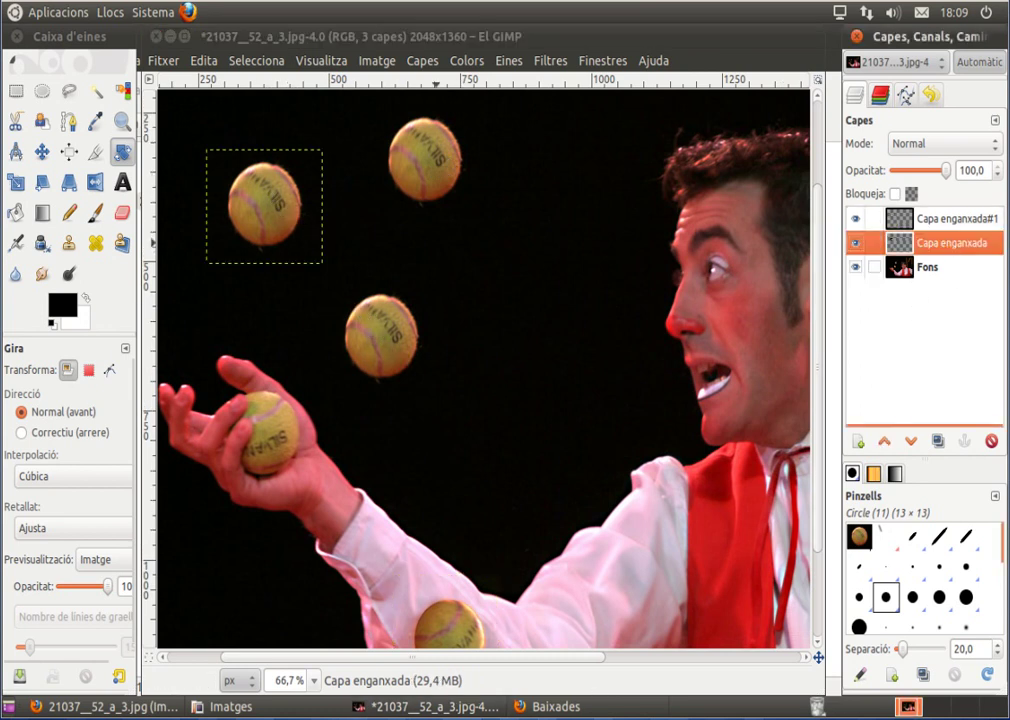
pyautogui.click(270, 205)
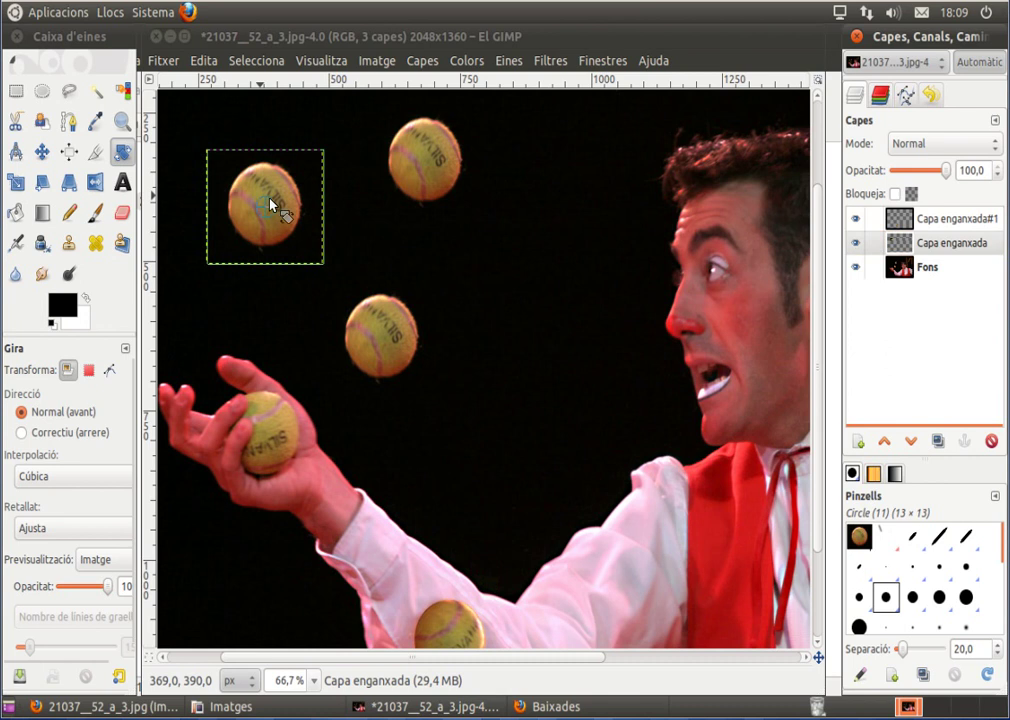
pyautogui.click(272, 212)
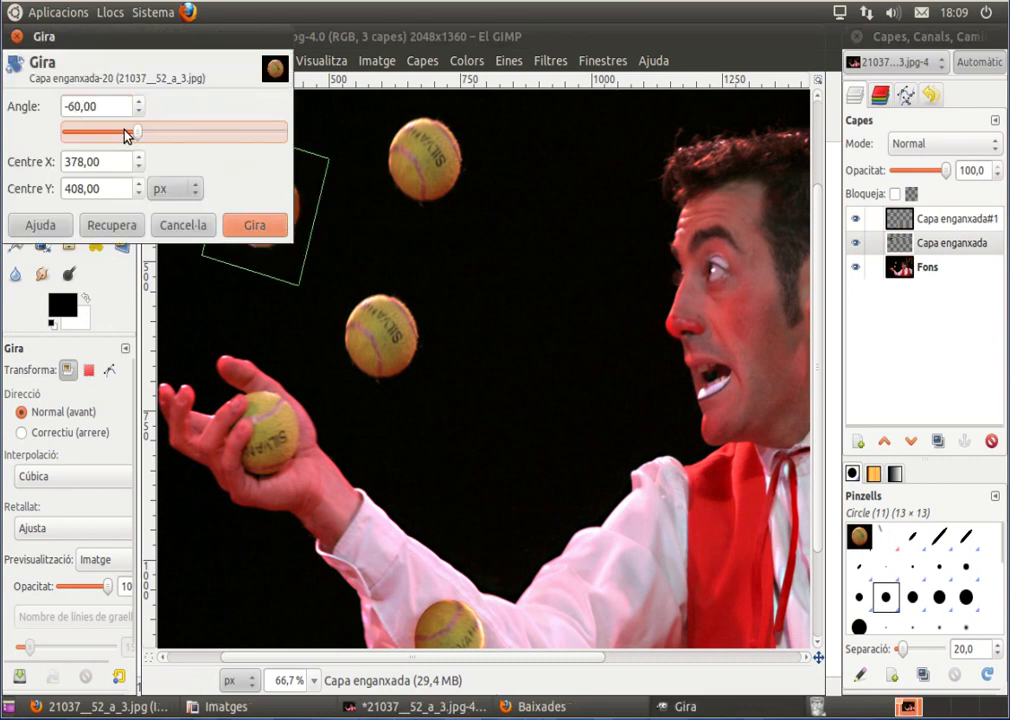
pyautogui.moveTo(137, 133); pyautogui.dragTo(123, 133)
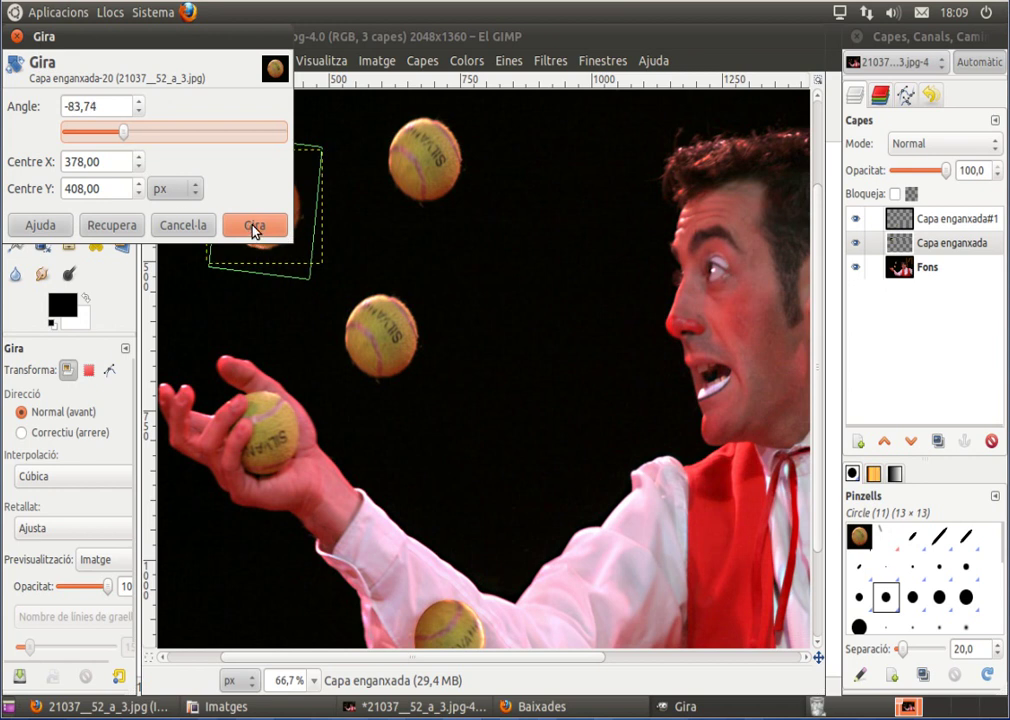
pyautogui.click(254, 226)
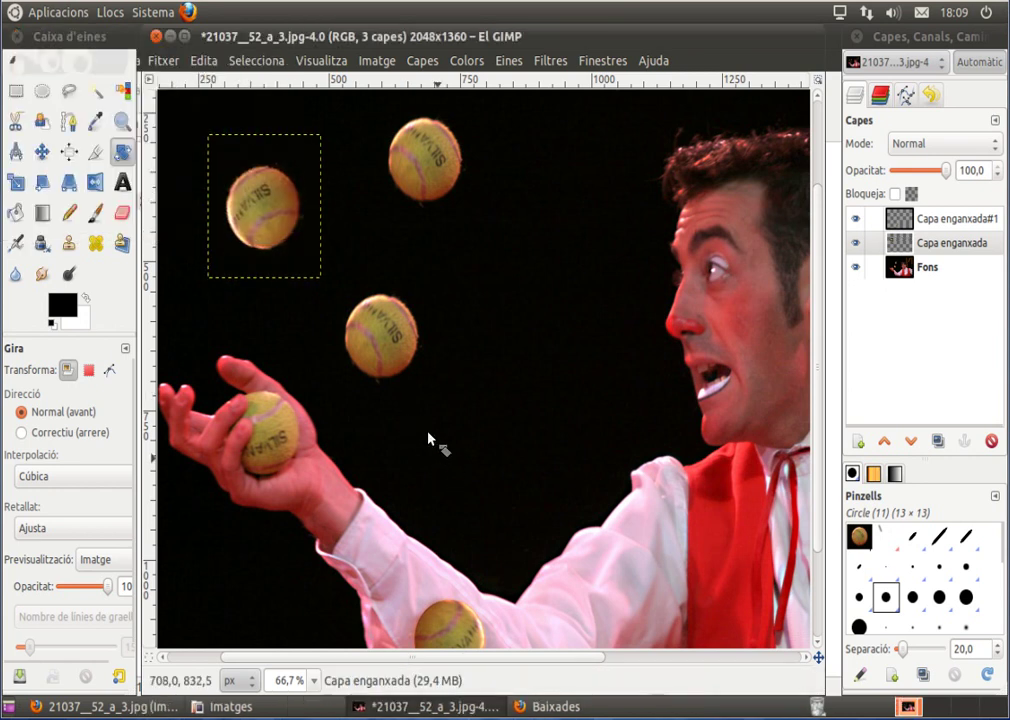
# Save the image under the new name 21037__52_a_3_modif.jpg in Imatges
pyautogui.click(161, 62)
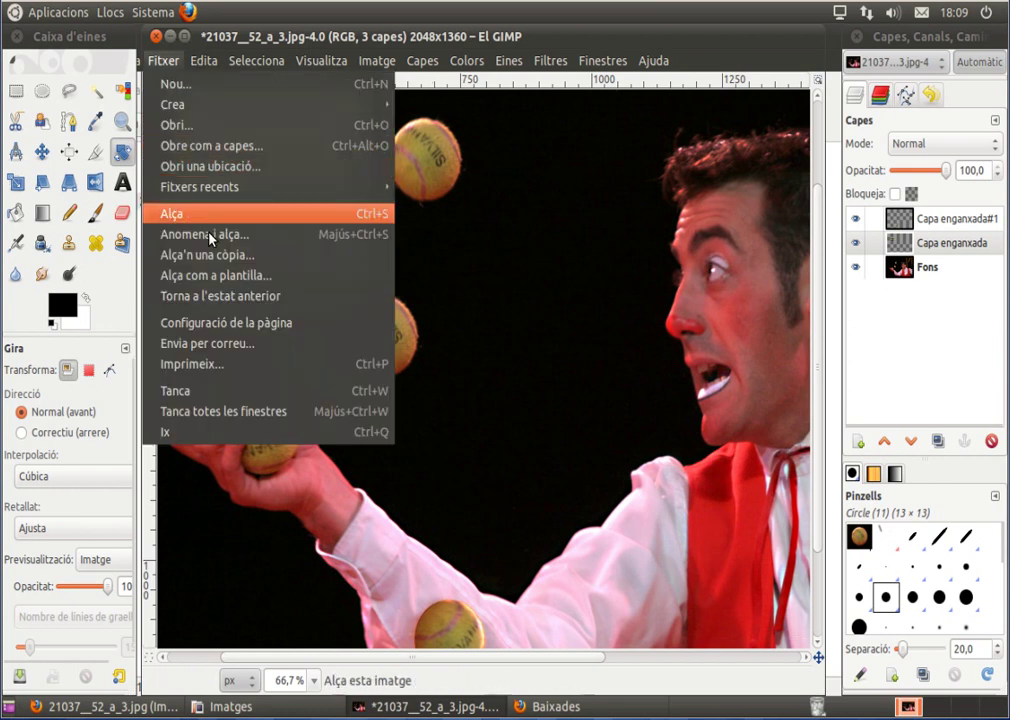
pyautogui.click(247, 236)
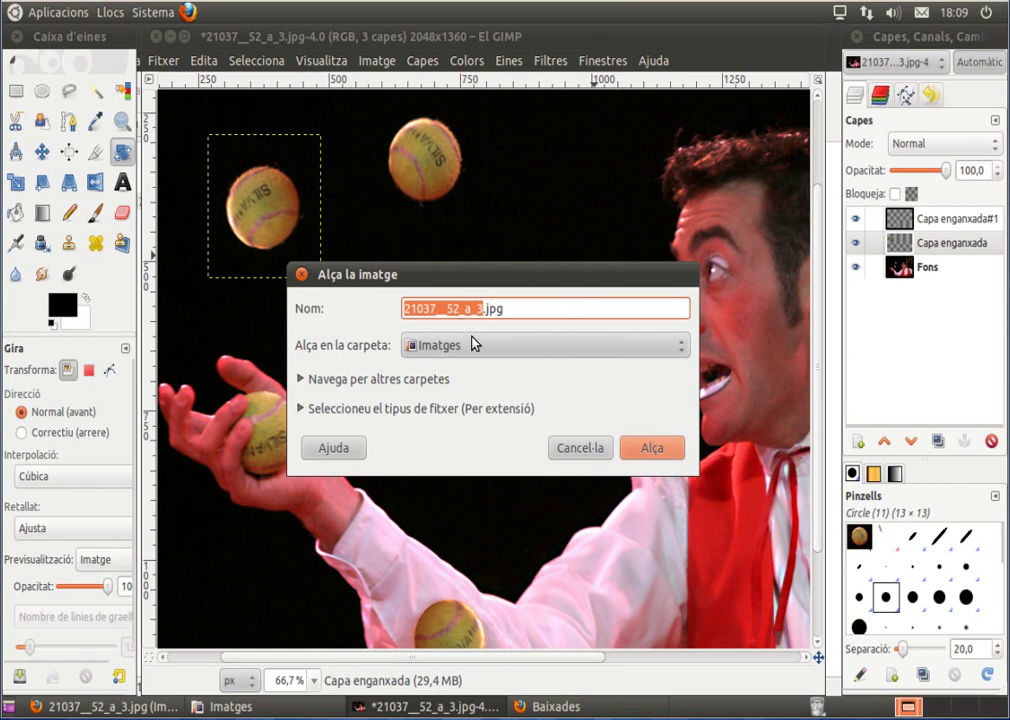
pyautogui.click(484, 309)
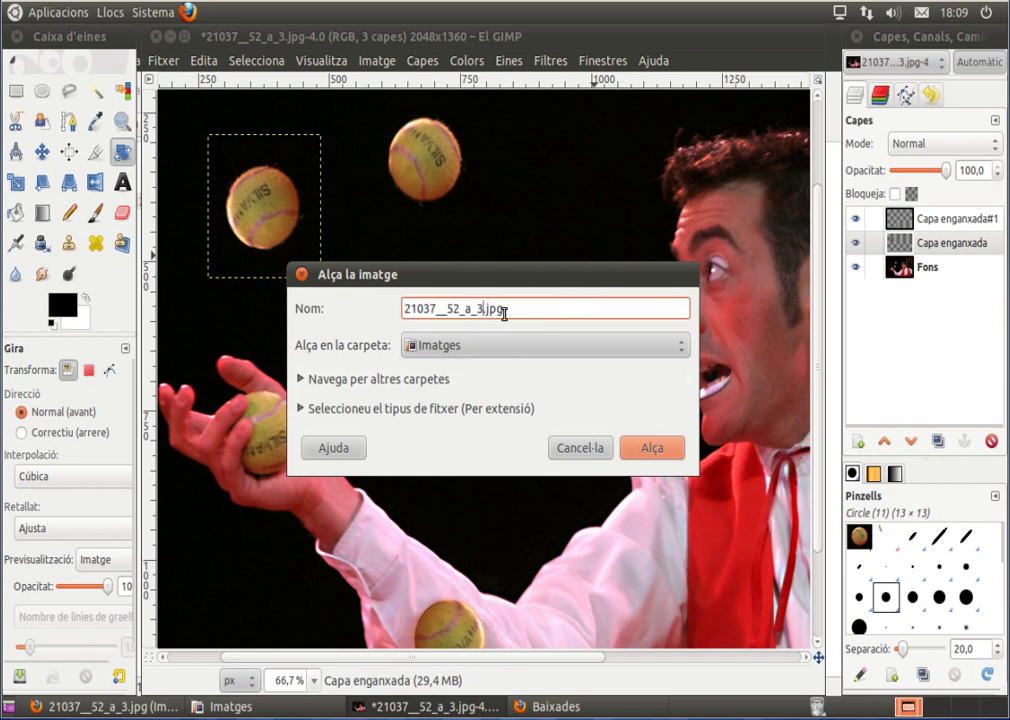
pyautogui.write('_mod')
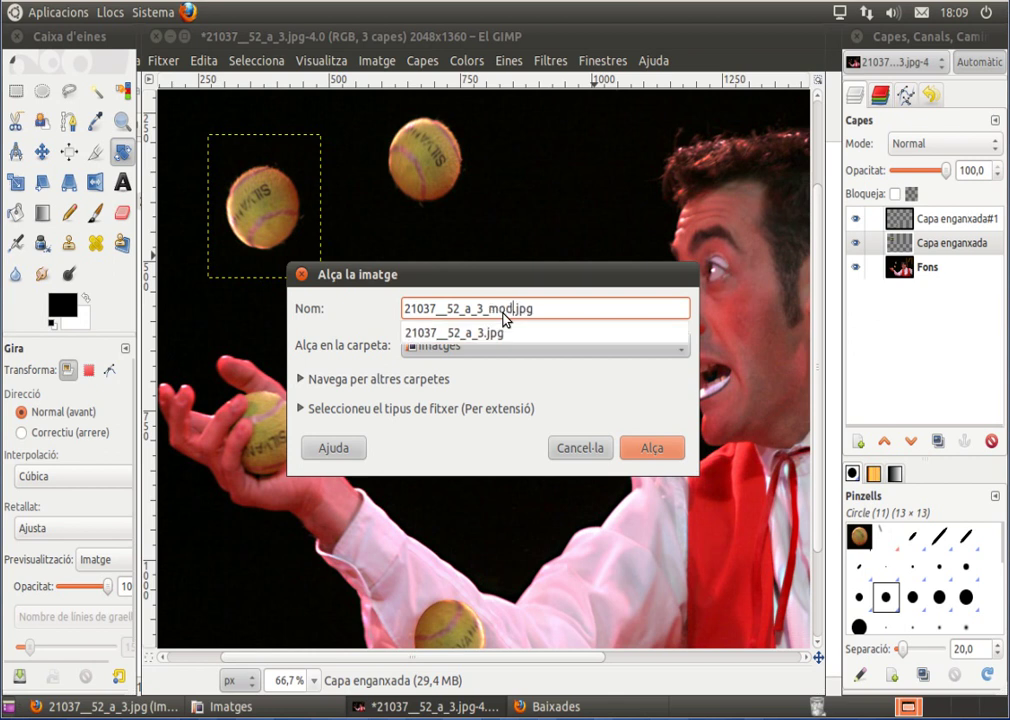
pyautogui.write('if')
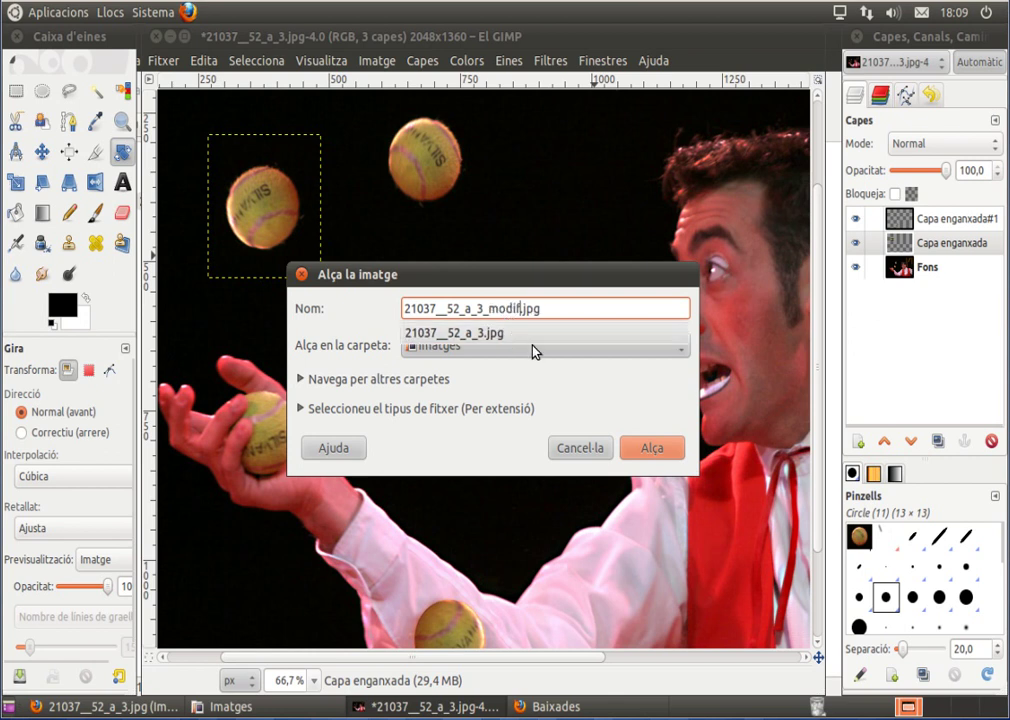
pyautogui.click(660, 409)
pyautogui.click(672, 454)
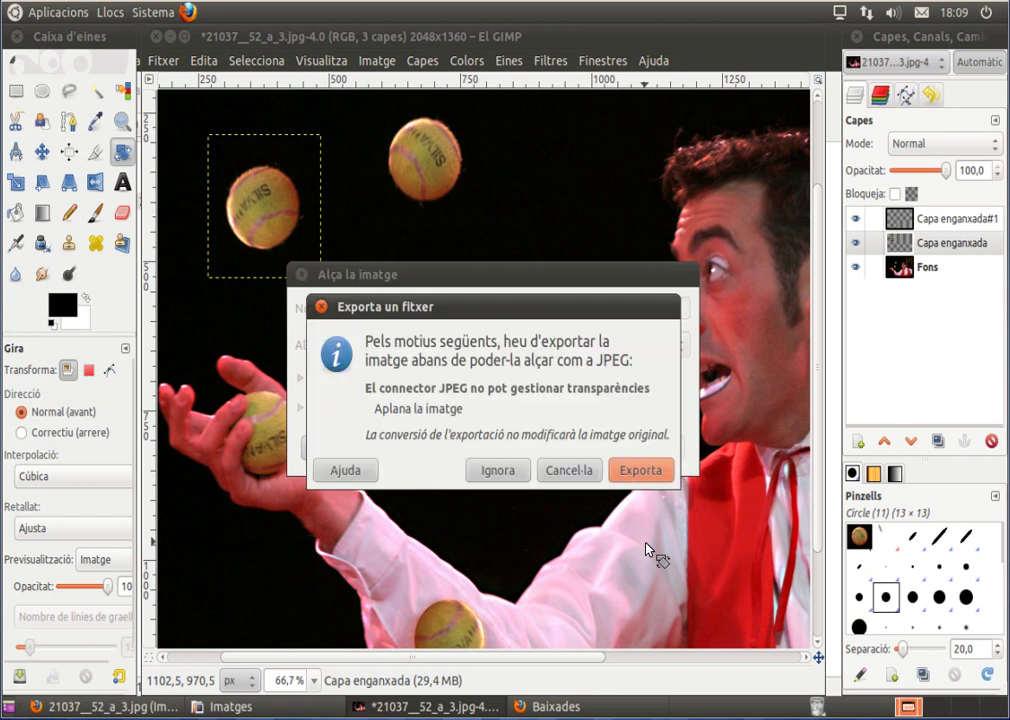
# Flatten and export the JPEG at quality 98, then close the image
pyautogui.click(640, 470)
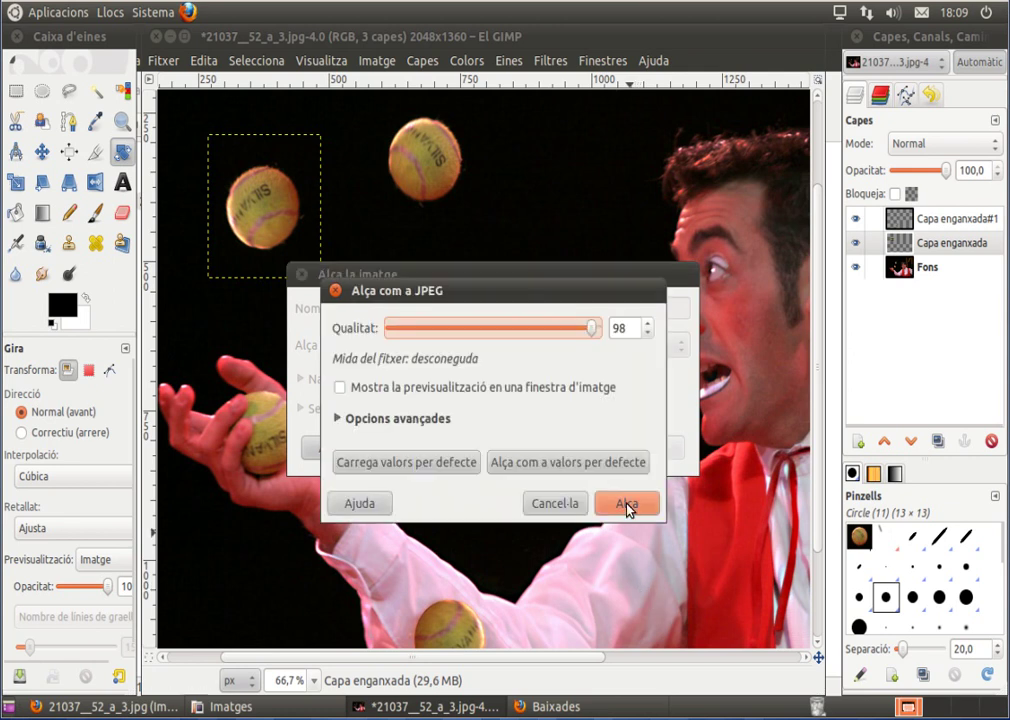
pyautogui.click(627, 505)
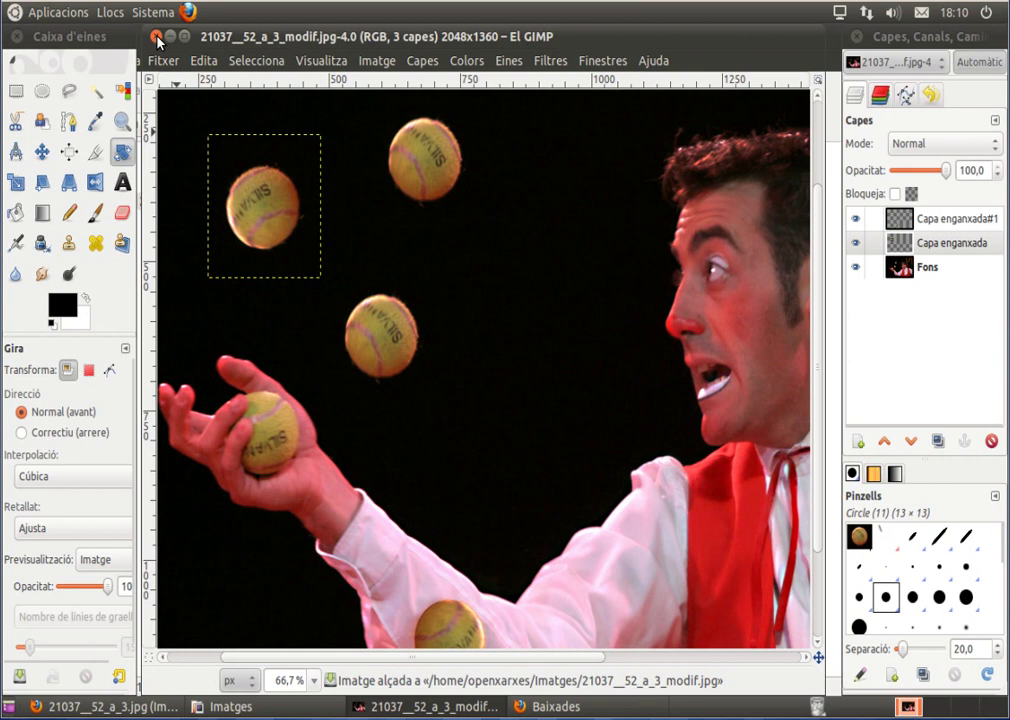
pyautogui.hotkey('ctrl', 'w')
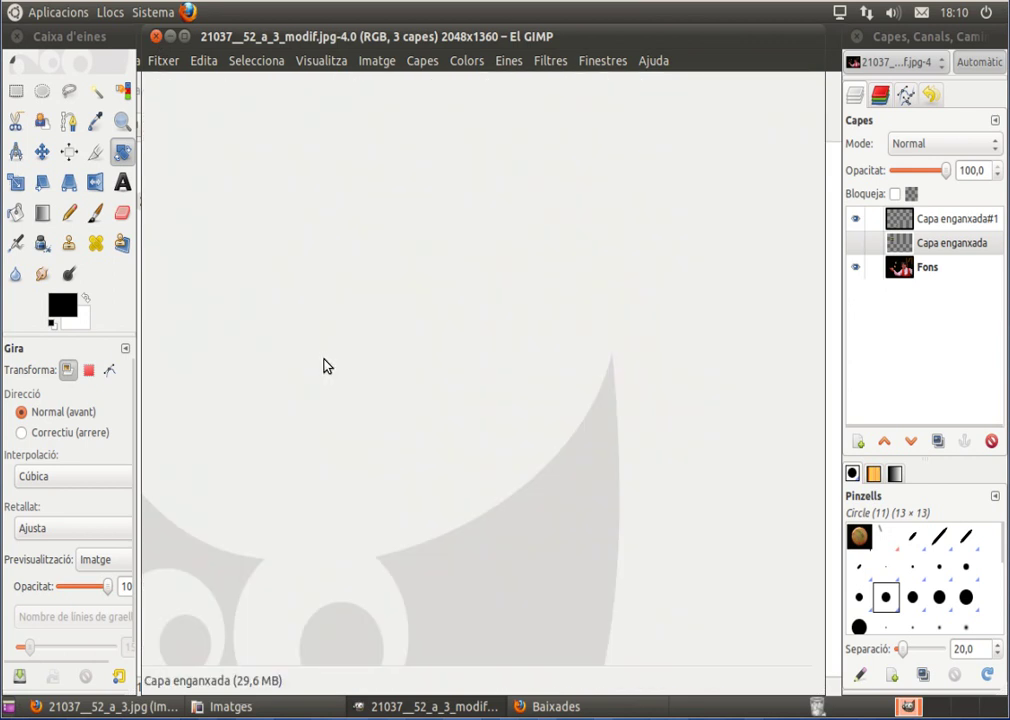
# Open 21037__52_a_3_modif.jpg from Imatges in the Visualitzador d'imatges viewer
pyautogui.click(276, 708)
pyautogui.click(323, 460)
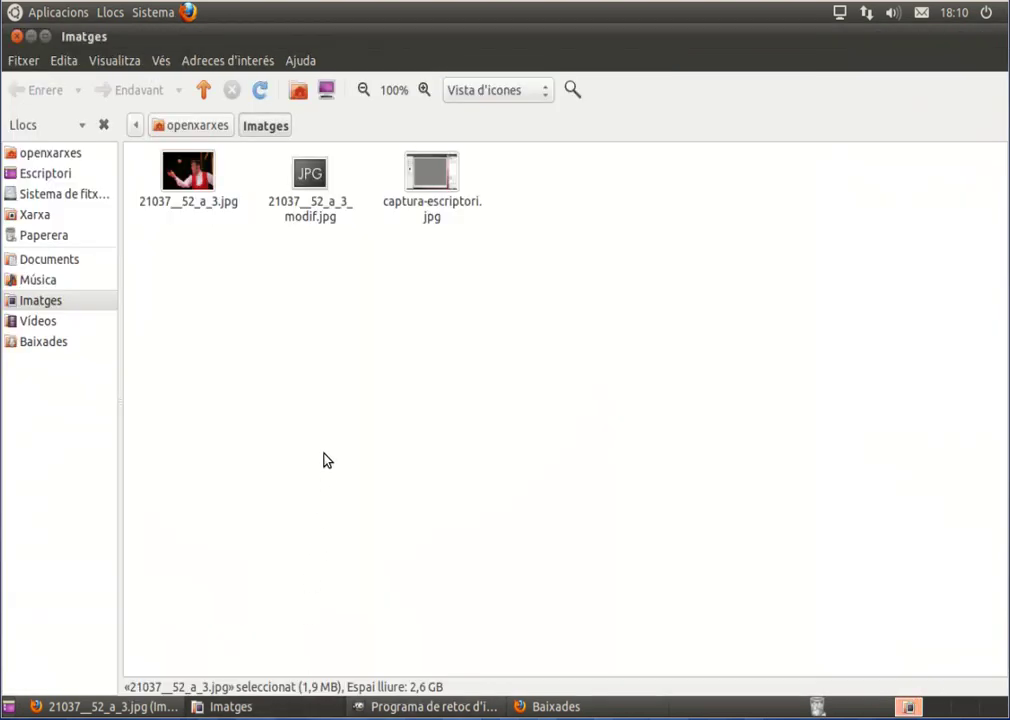
pyautogui.click(316, 196)
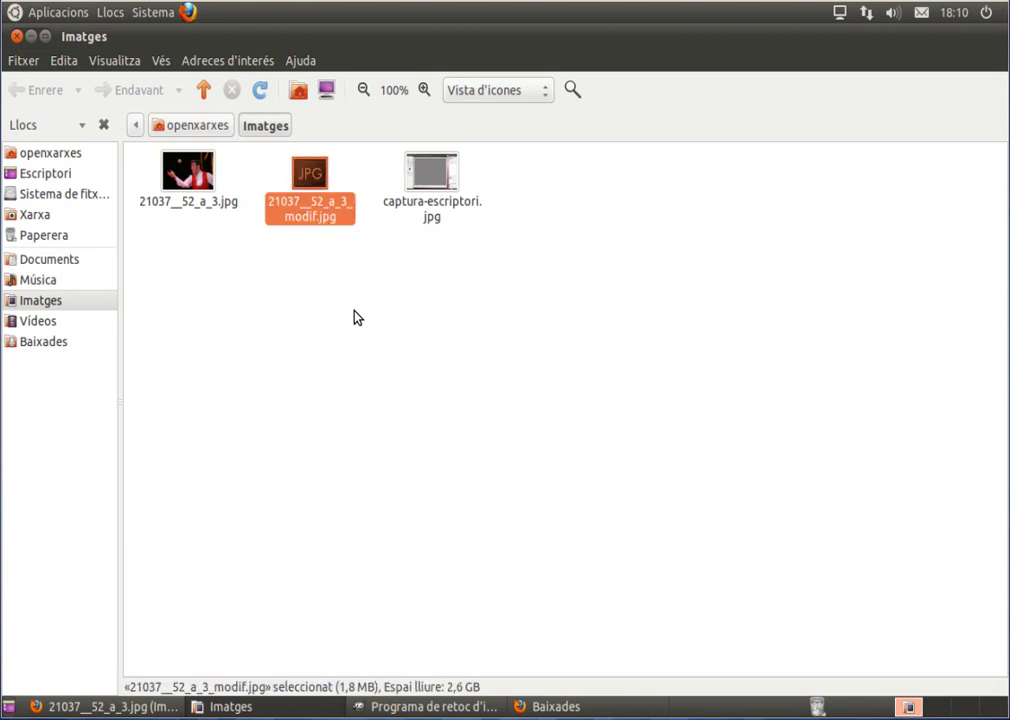
pyautogui.rightClick(309, 177)
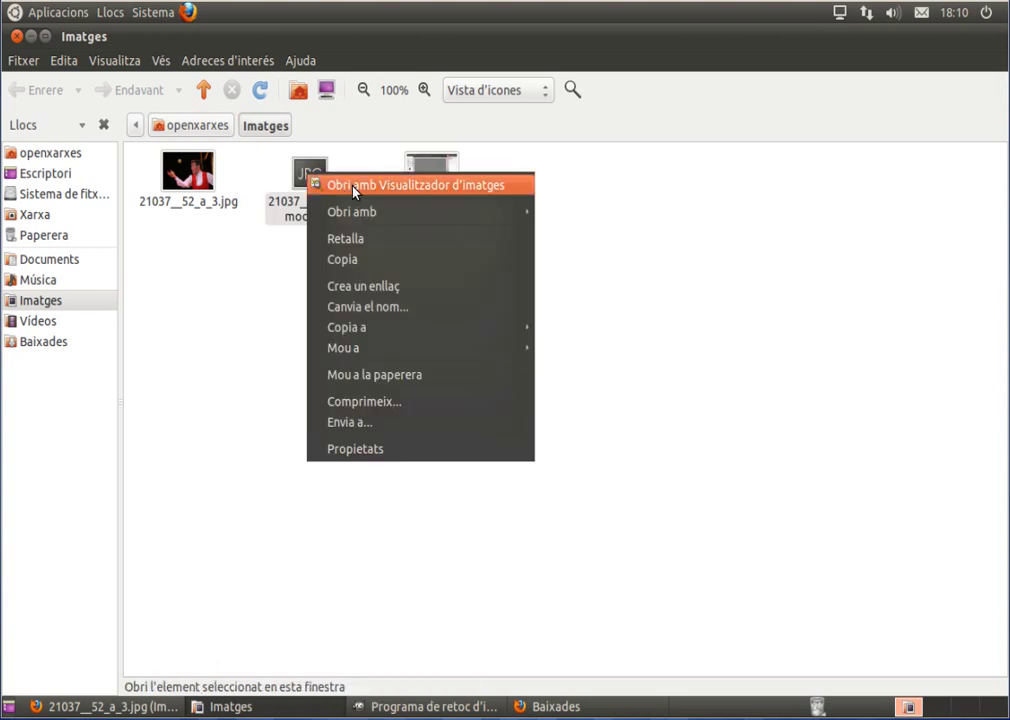
pyautogui.click(352, 191)
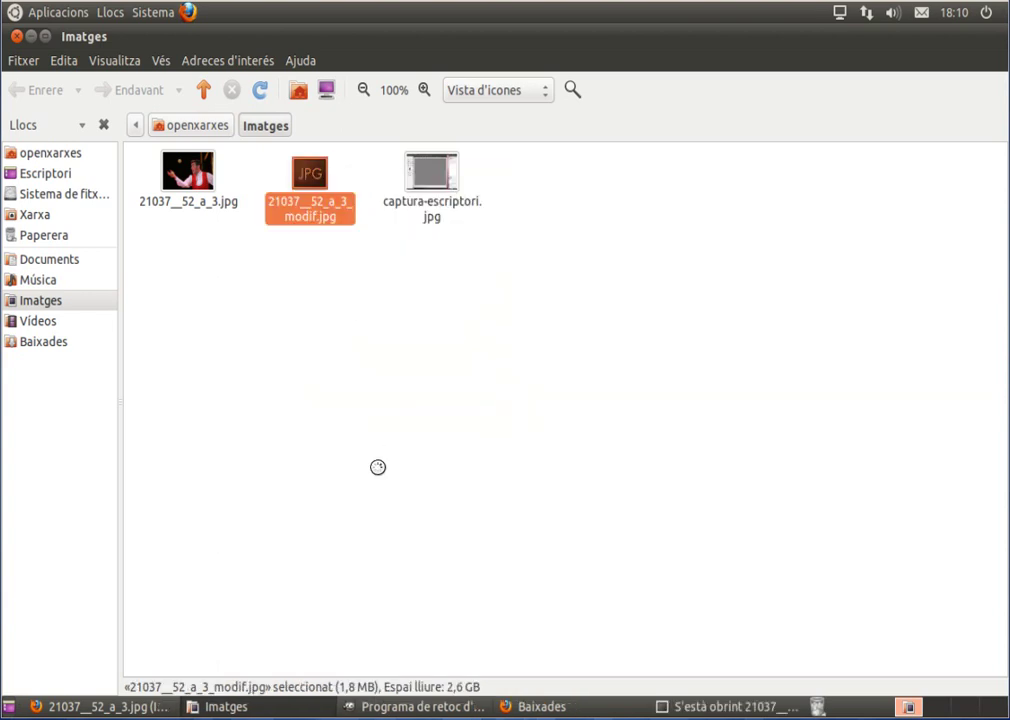